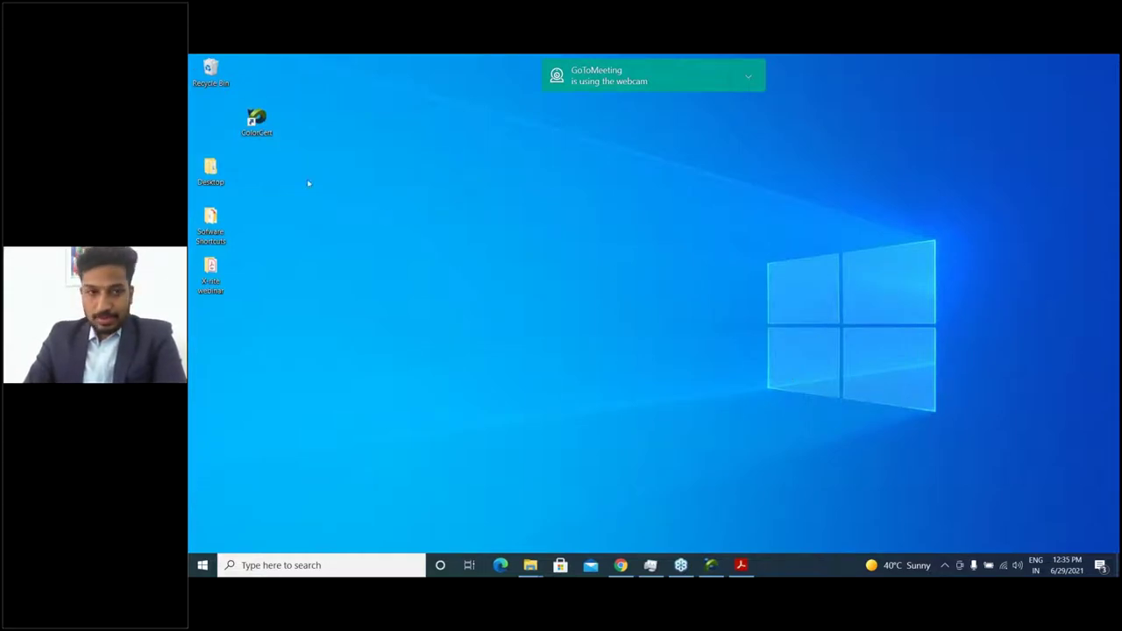
- Switch to ColorCert and open the Profile Editor
left_click(711, 562)
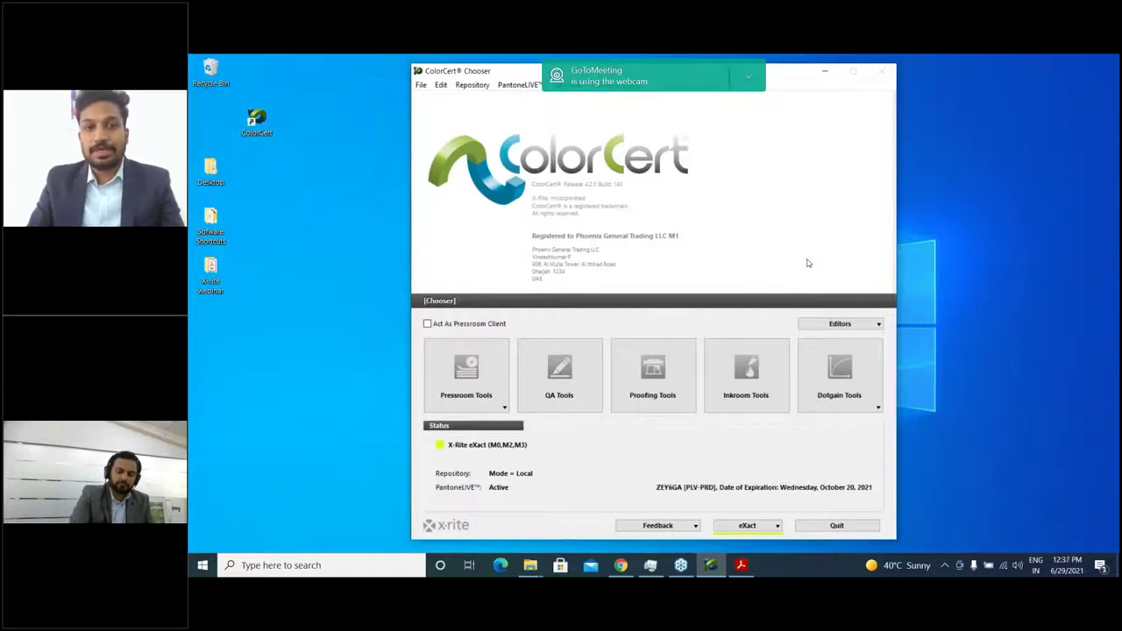
left_click(836, 325)
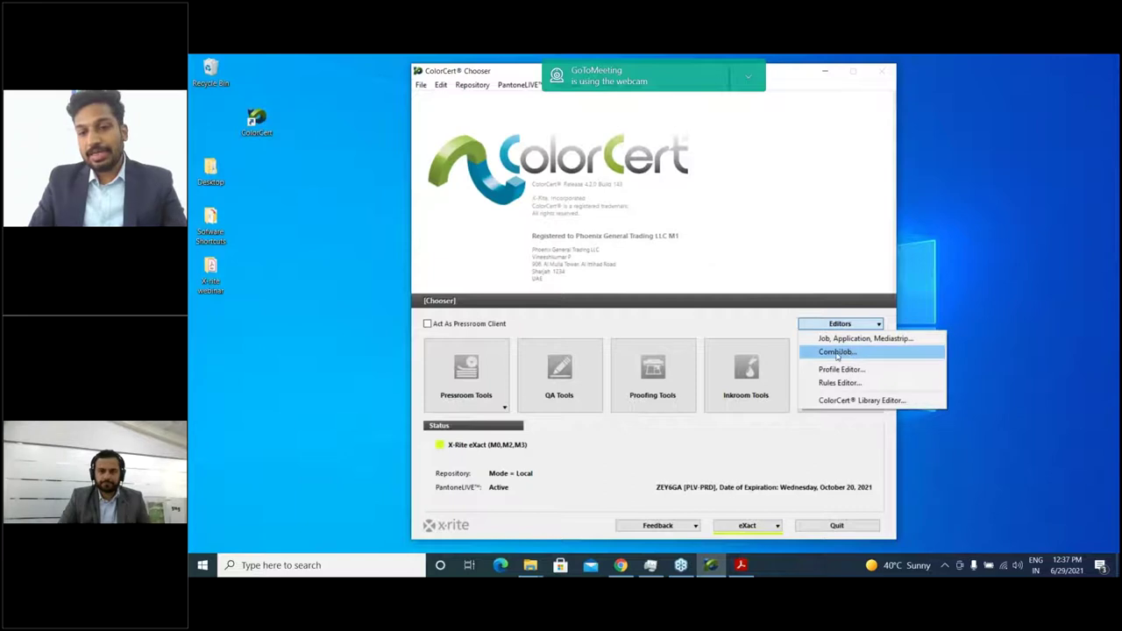
left_click(746, 329)
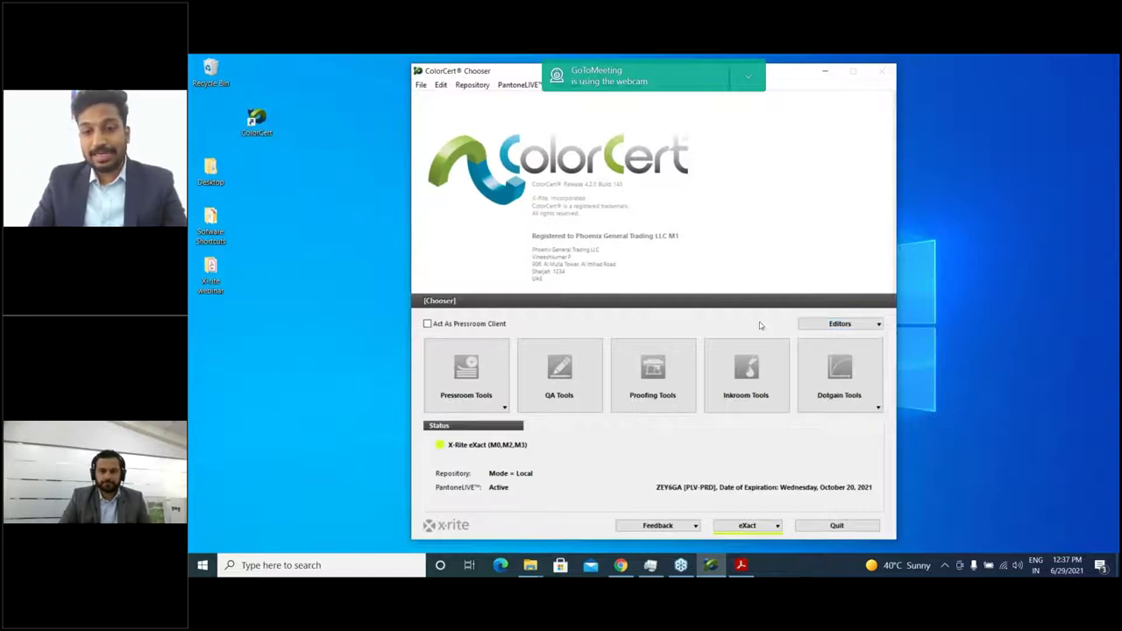
left_click(849, 325)
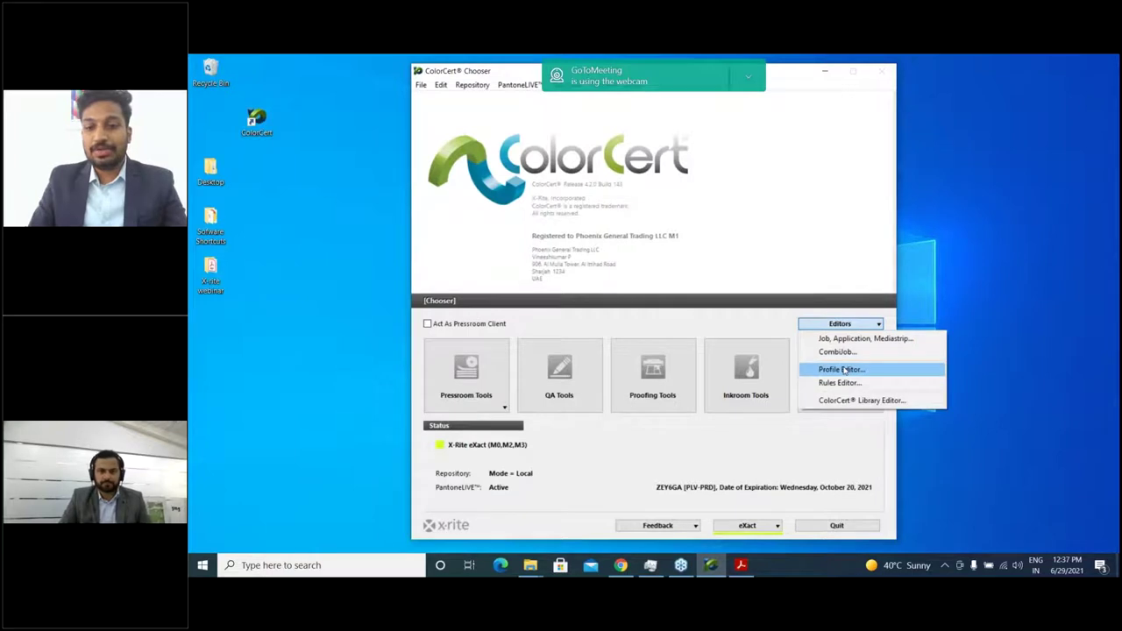
left_click(841, 369)
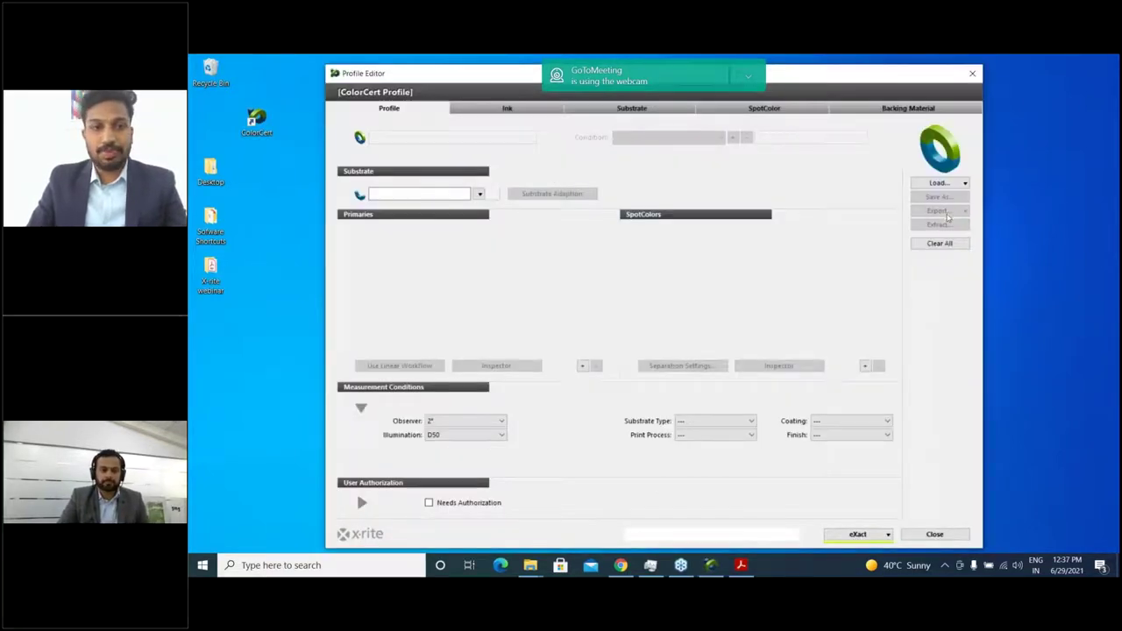
- Load the existing Phoenix Profile into the Profile Editor
left_click(939, 183)
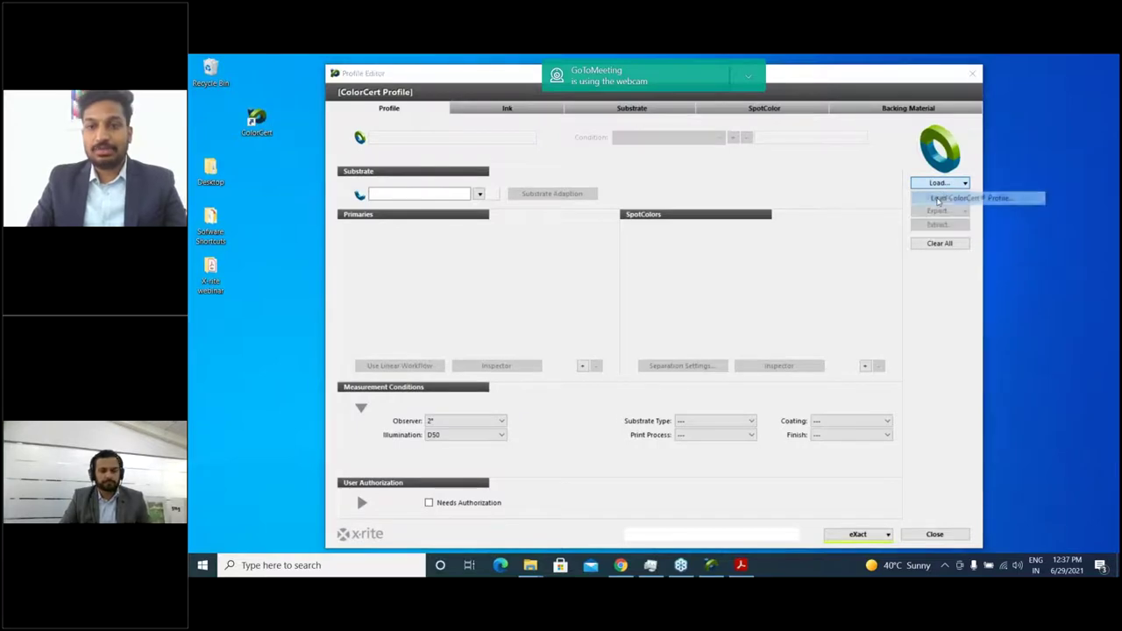
left_click(938, 200)
left_click(629, 253)
left_click(780, 380)
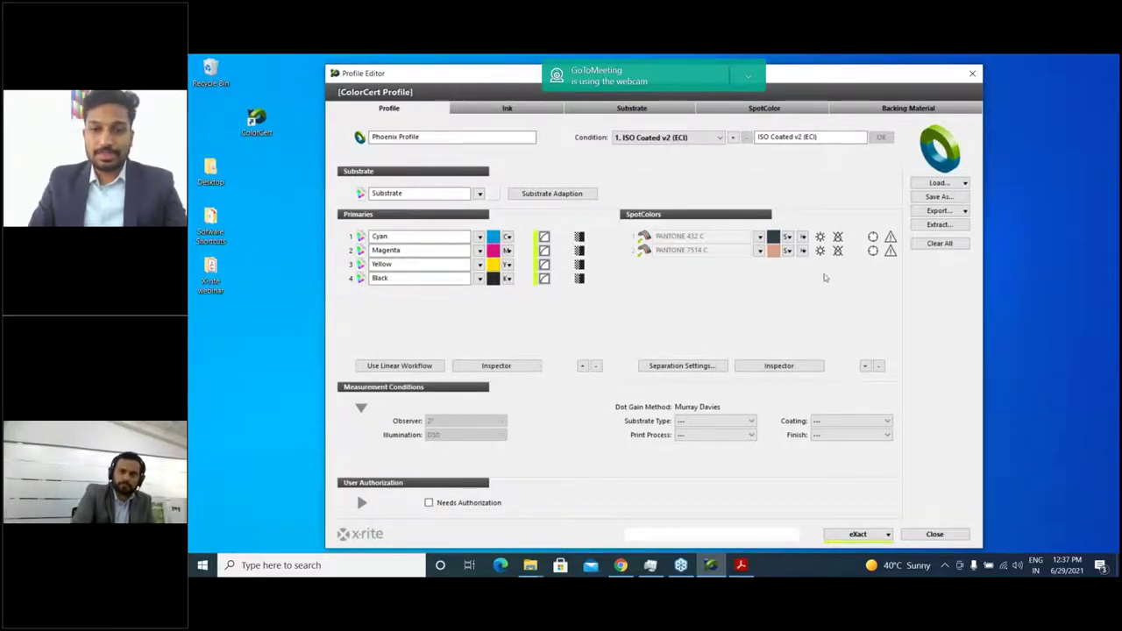
- Inspect the target colour data of PANTONE 7514 C, Cyan and Magenta, and close the Profile Editor
left_click(774, 251)
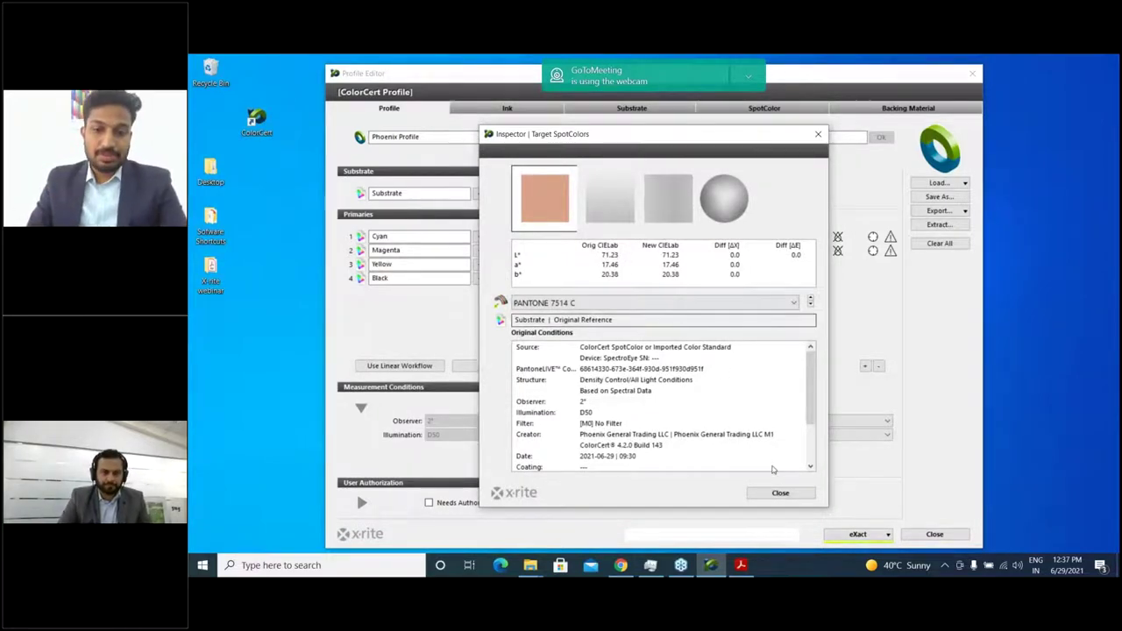
left_click(777, 494)
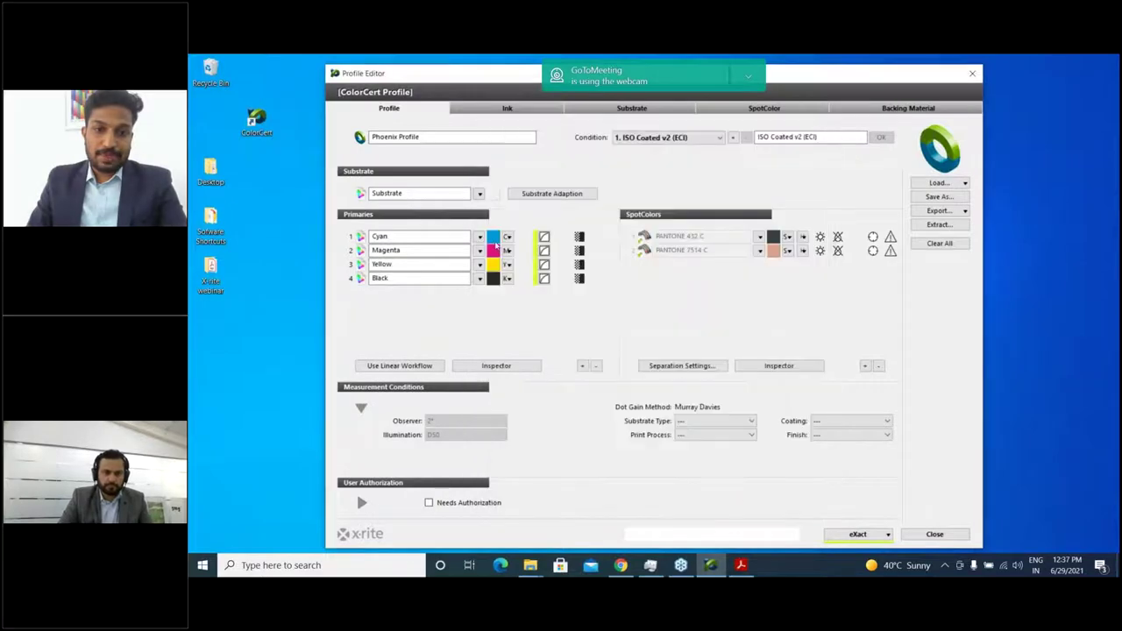
left_click(496, 365)
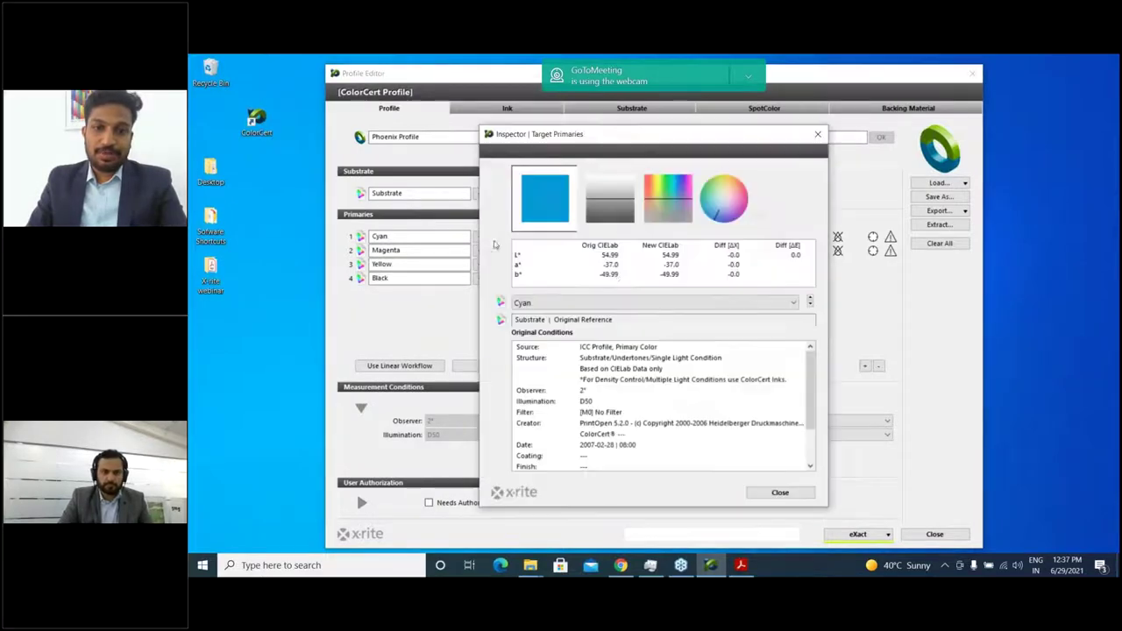
left_click(766, 497)
left_click(603, 251)
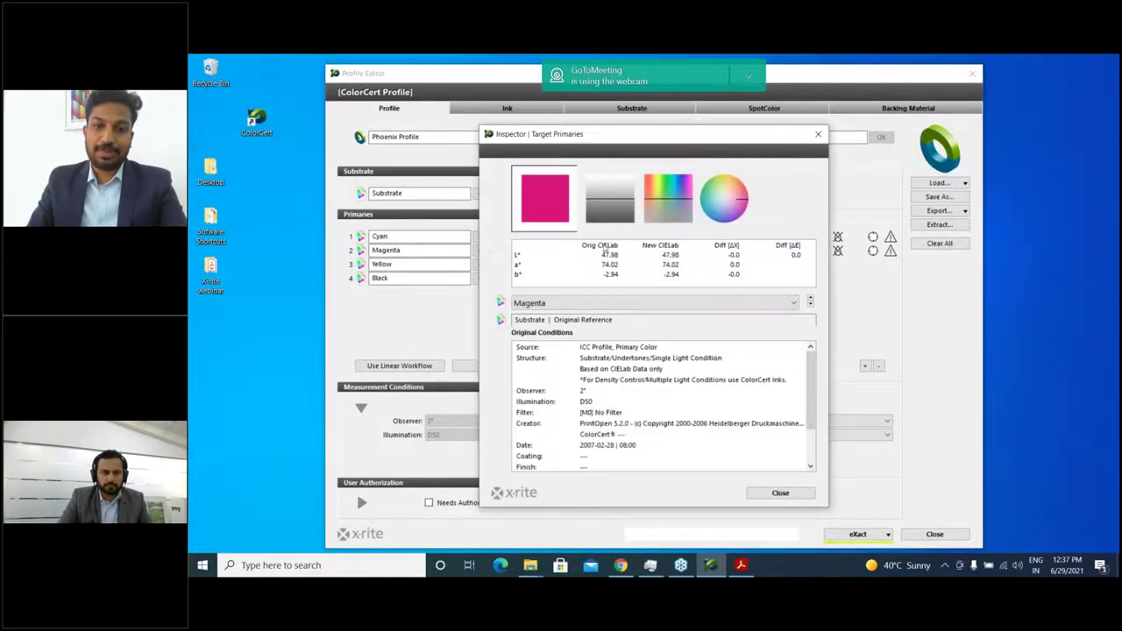
left_click(780, 494)
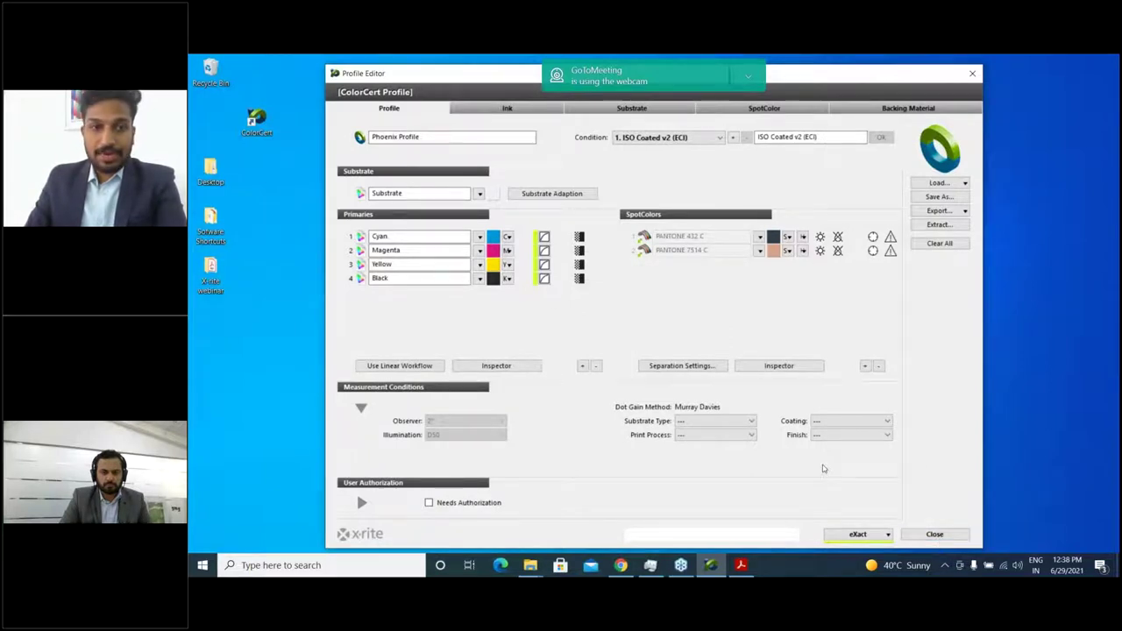
left_click(925, 534)
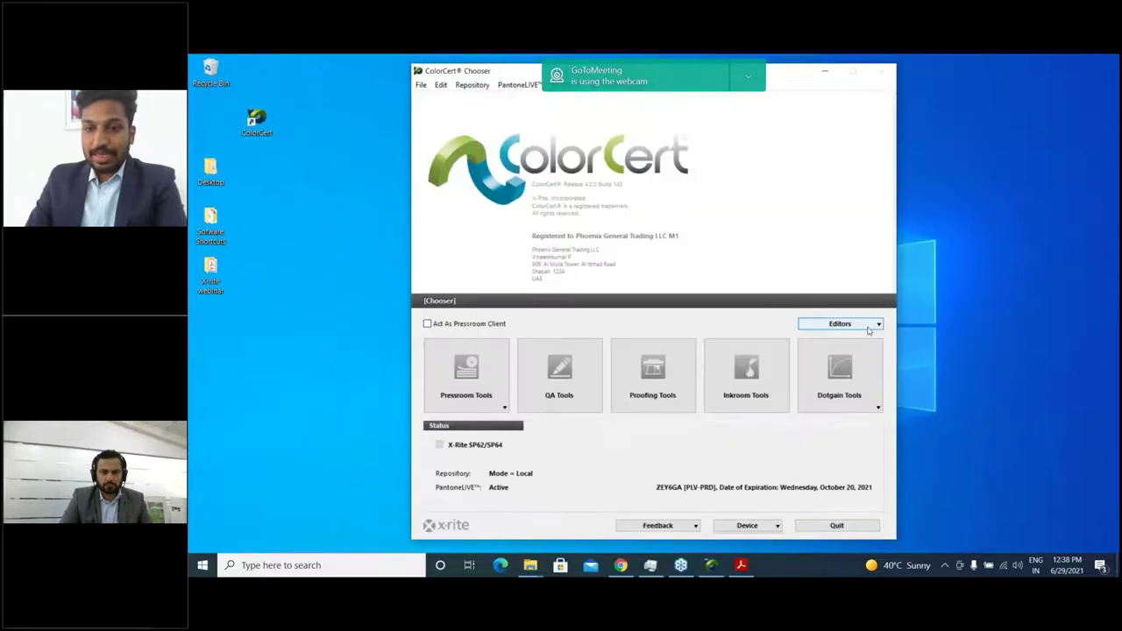
- Open the Rules Editor and load the Phoenix Rule from the cc_rules folder
left_click(841, 324)
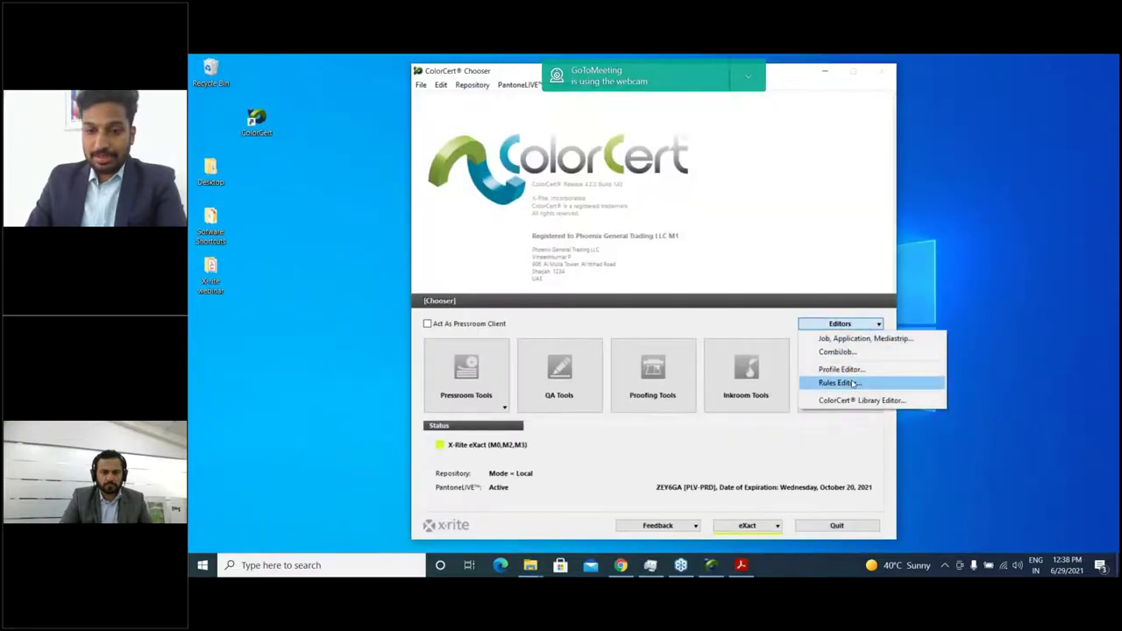
left_click(839, 383)
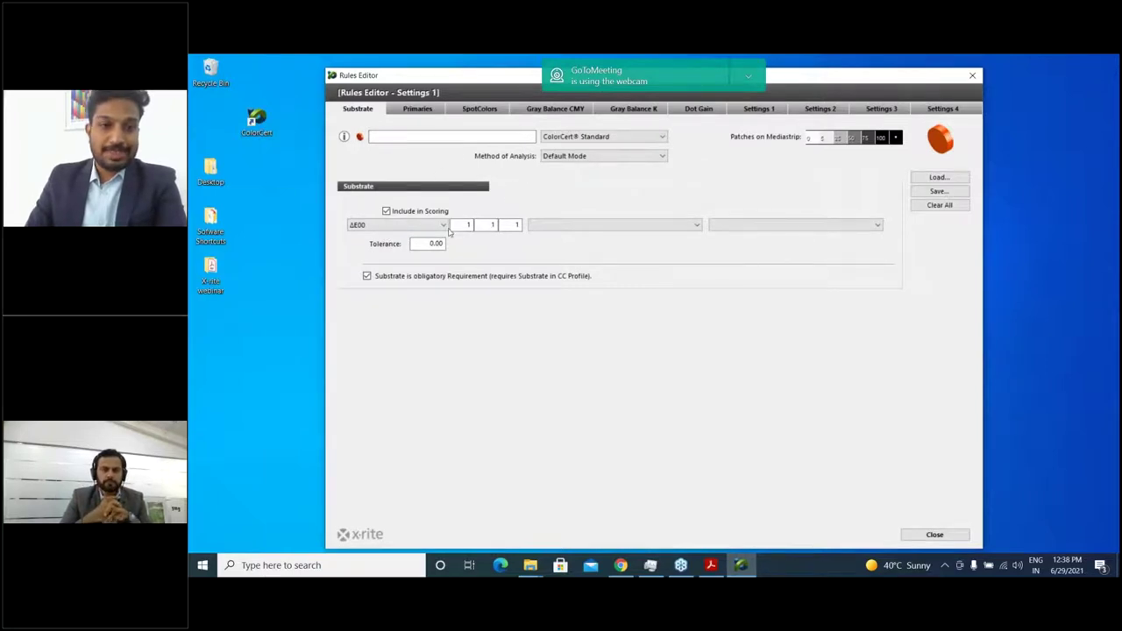
left_click(419, 108)
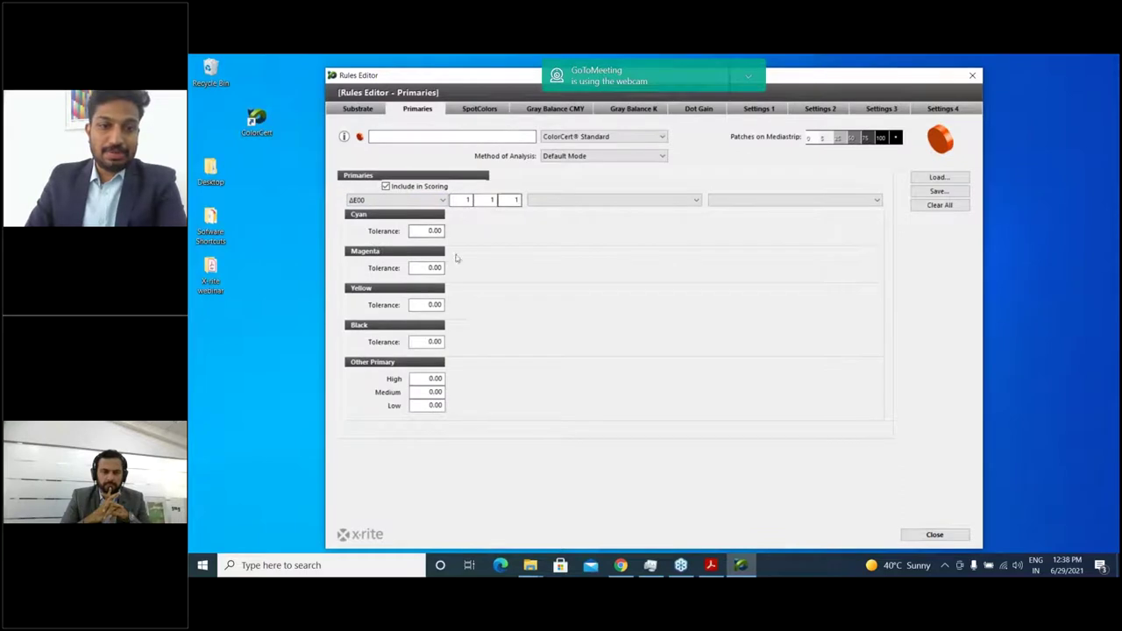
left_click(496, 108)
left_click(939, 177)
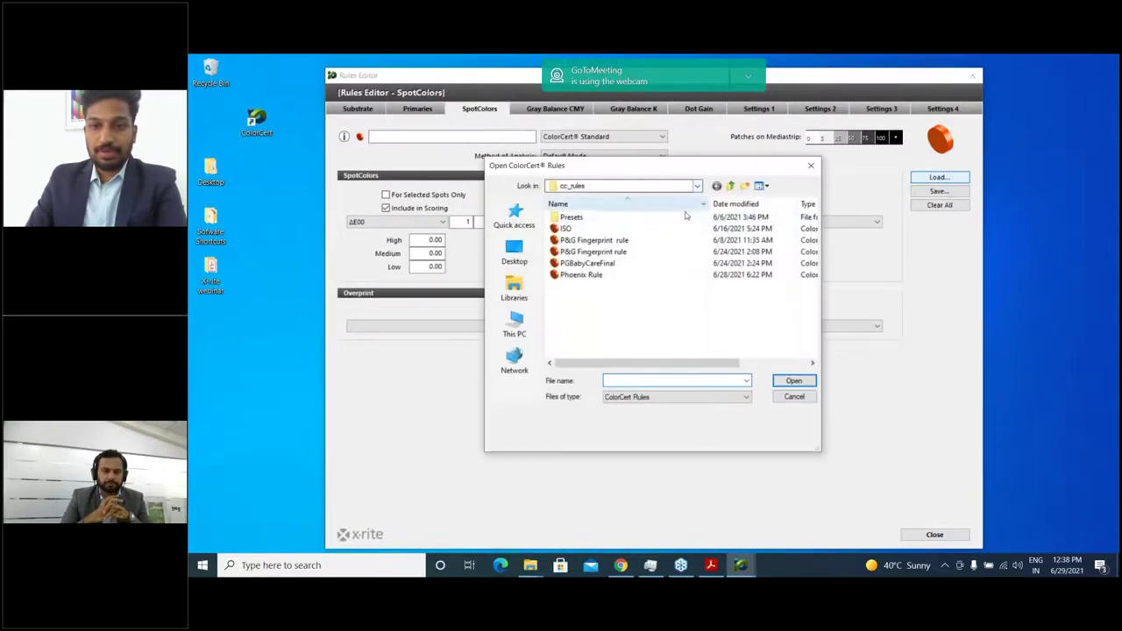
left_click(653, 275)
left_click(788, 381)
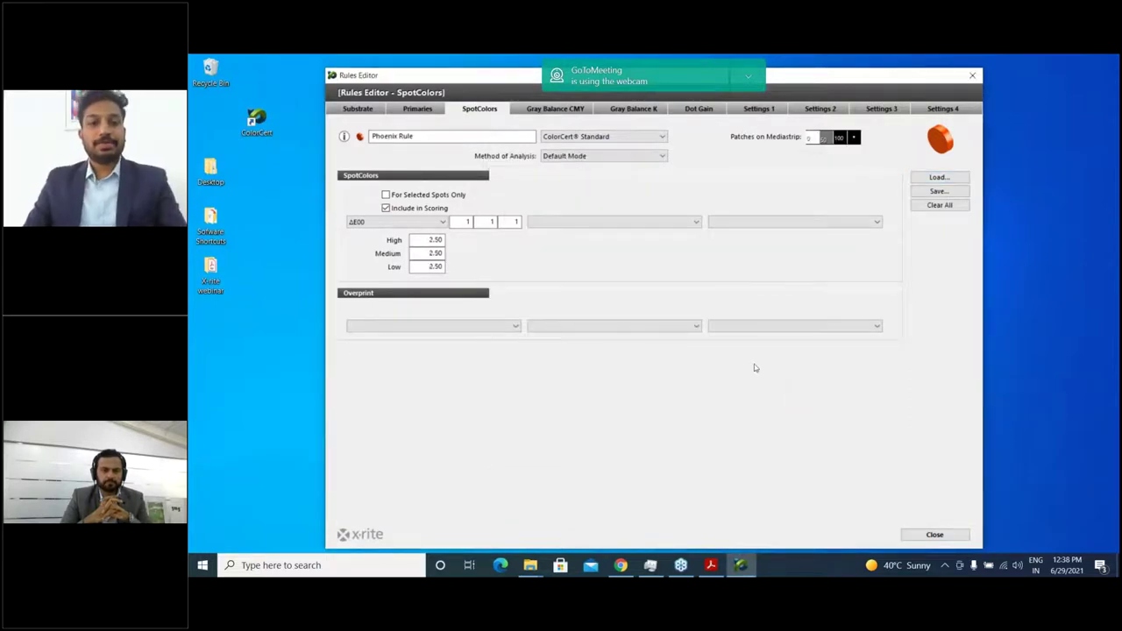
- Review the rule's primaries, spot colour, substrate, gray balance, dot gain and scorecard settings, and close the Rules Editor
left_click(405, 110)
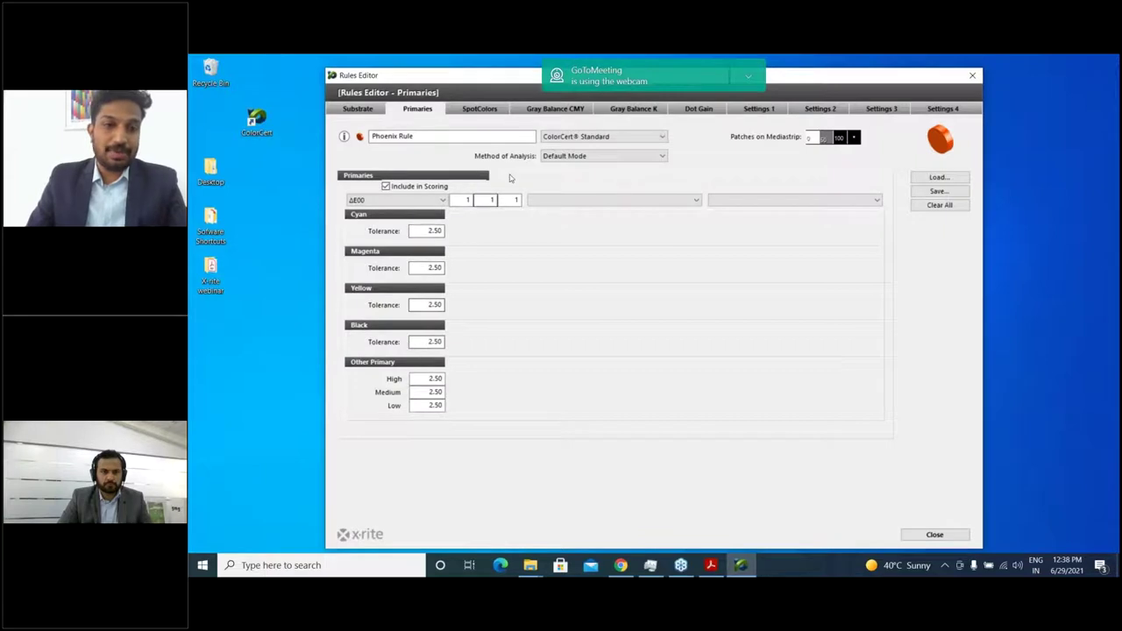
left_click(480, 110)
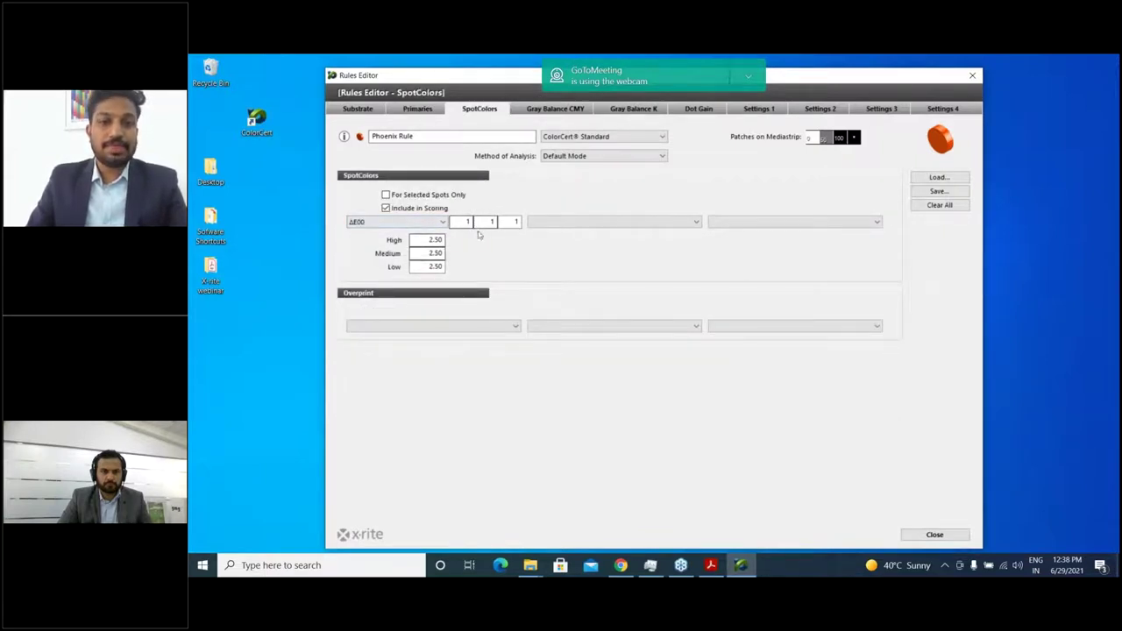
left_click(368, 109)
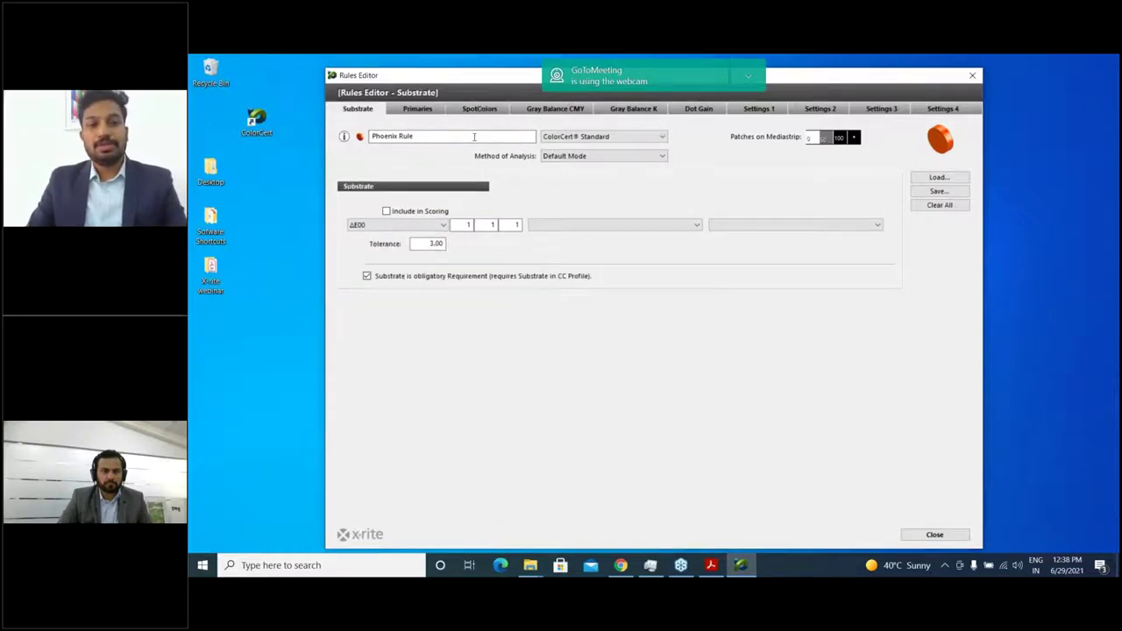
left_click(480, 109)
left_click(585, 108)
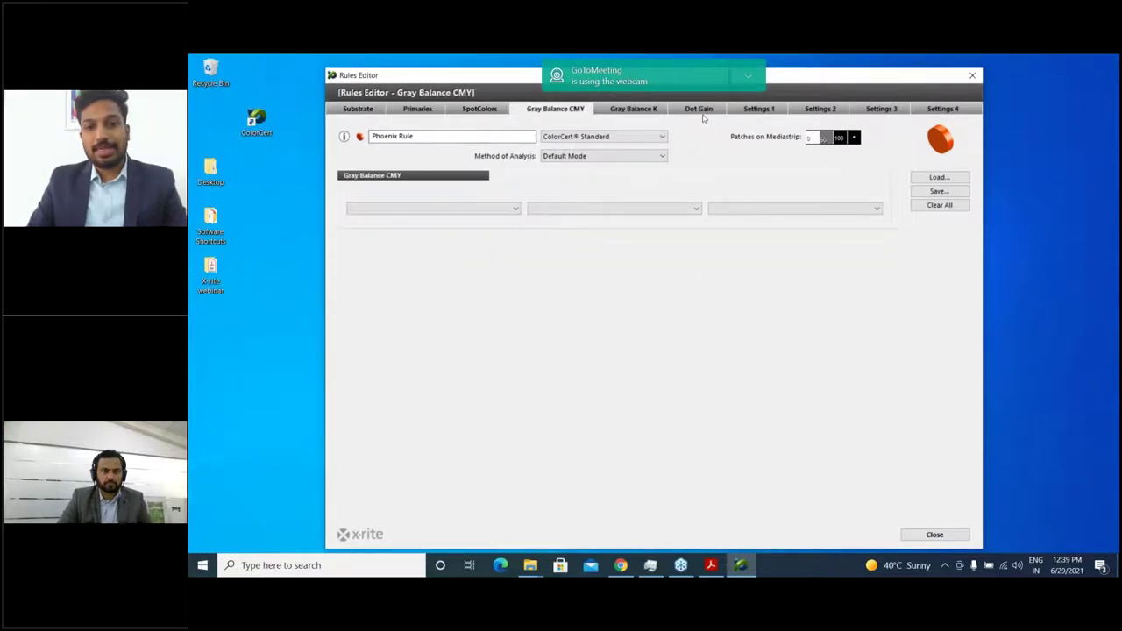
left_click(703, 114)
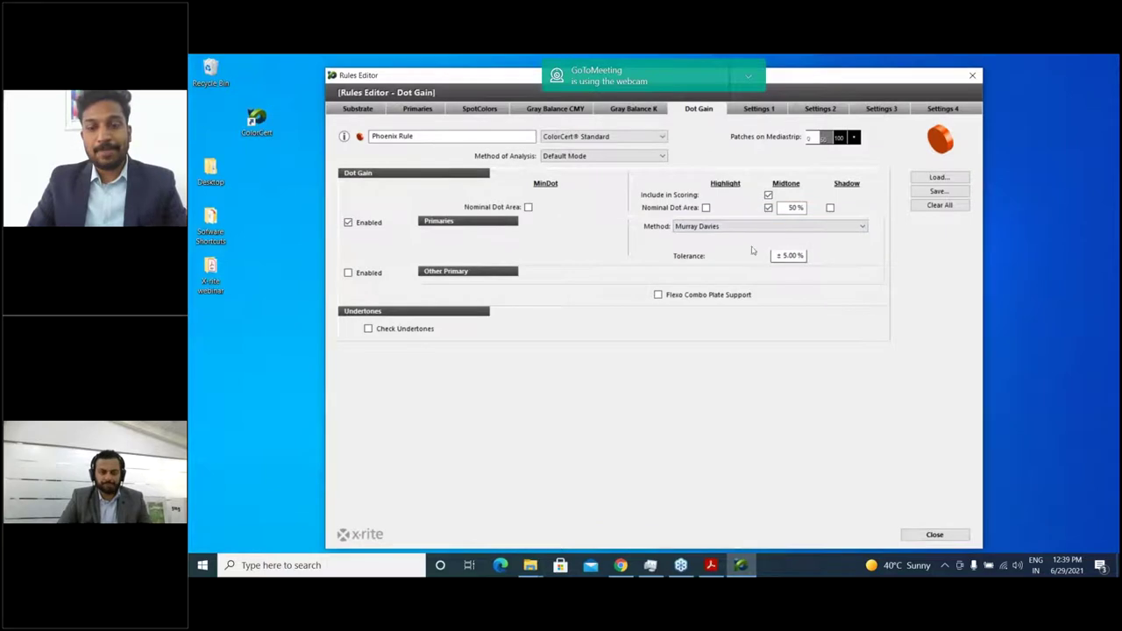
left_click(821, 109)
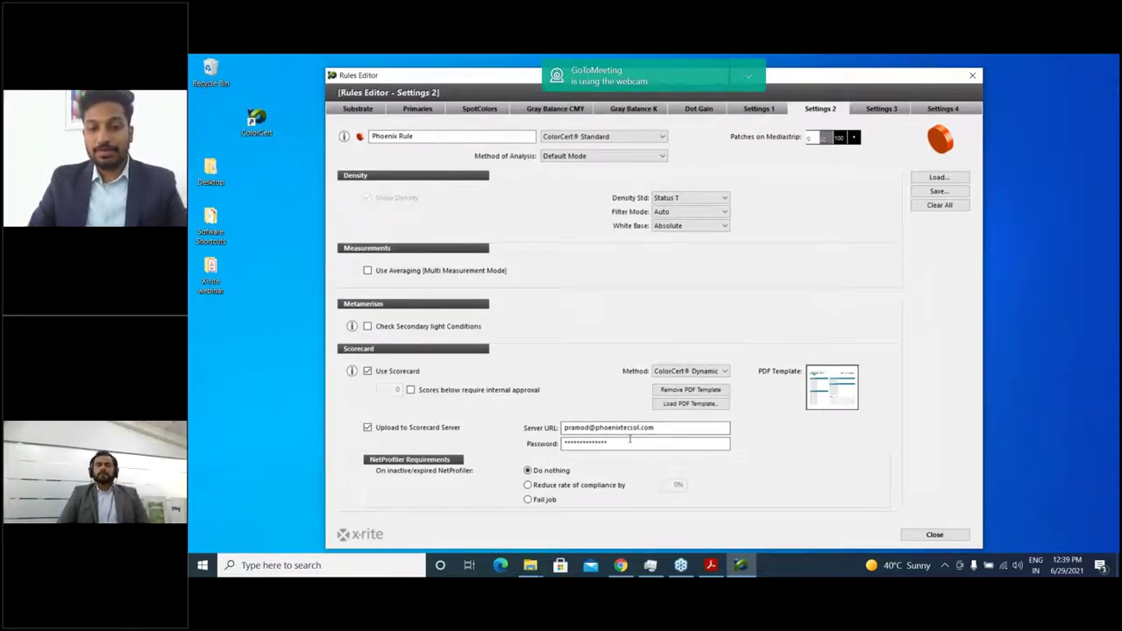
left_click(917, 543)
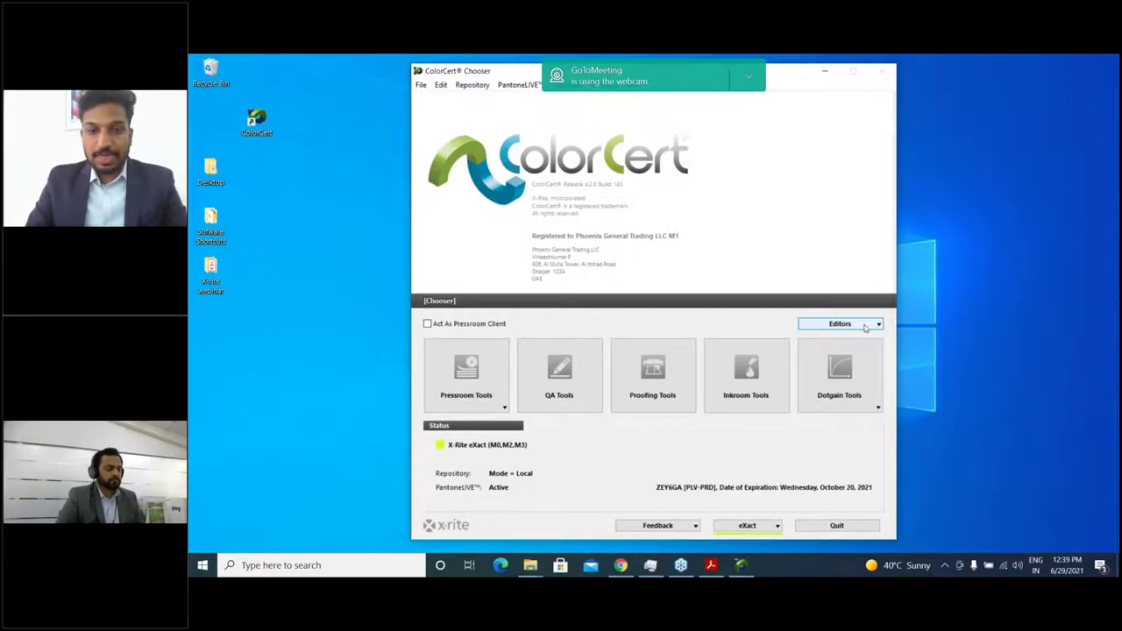
- Start the Job Setup Wizard with the Phoenix Application from local disk as template and accept its template profile
left_click(461, 401)
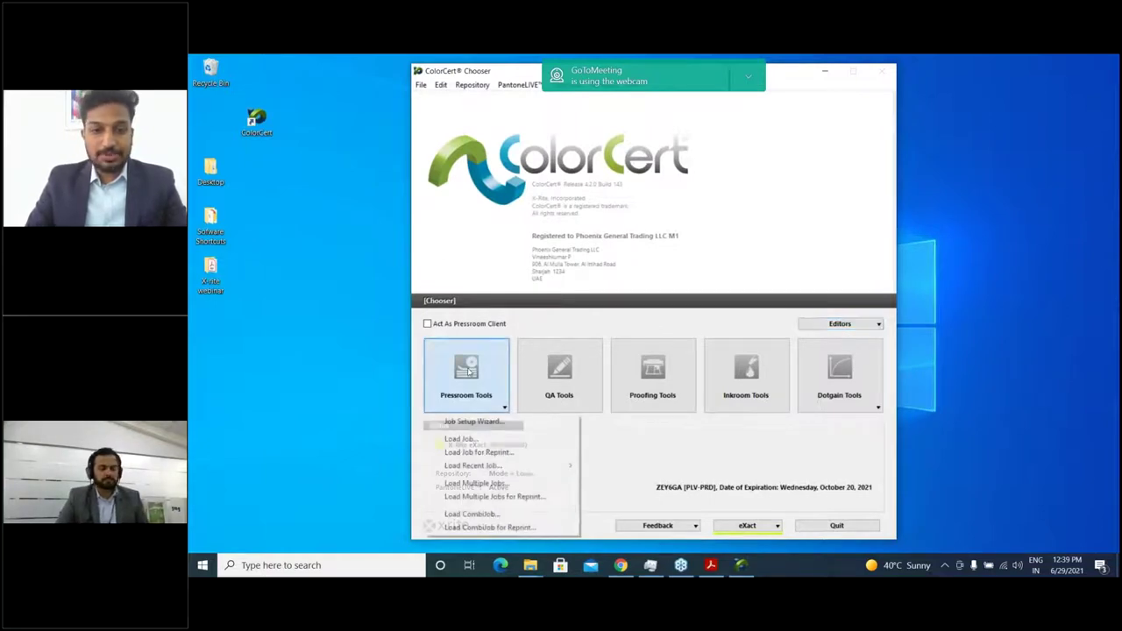
left_click(467, 424)
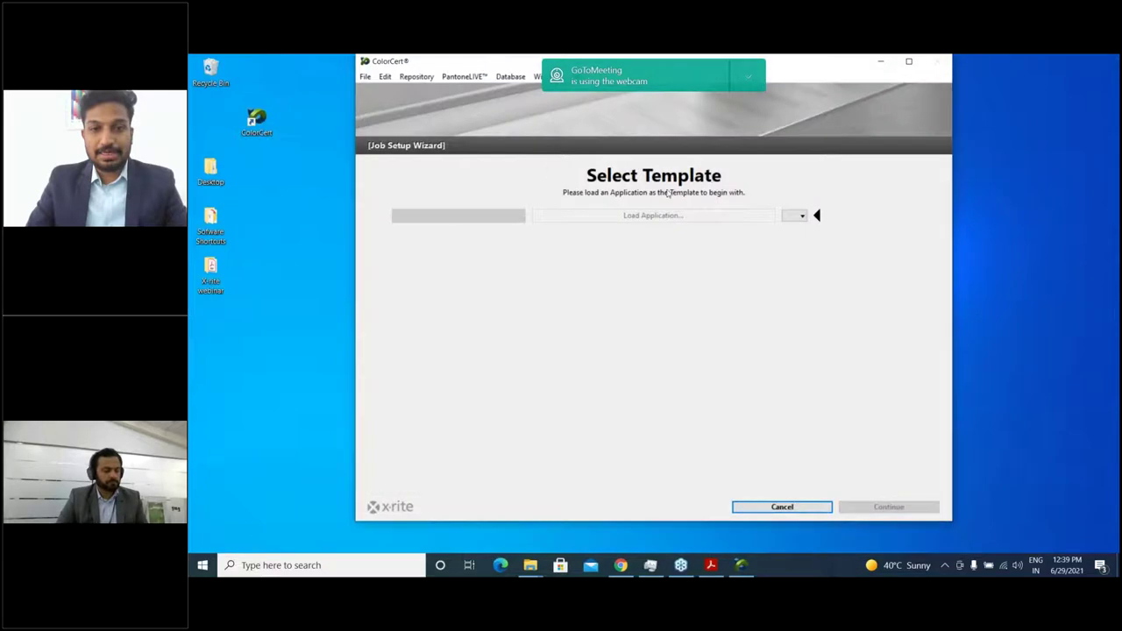
left_click(801, 216)
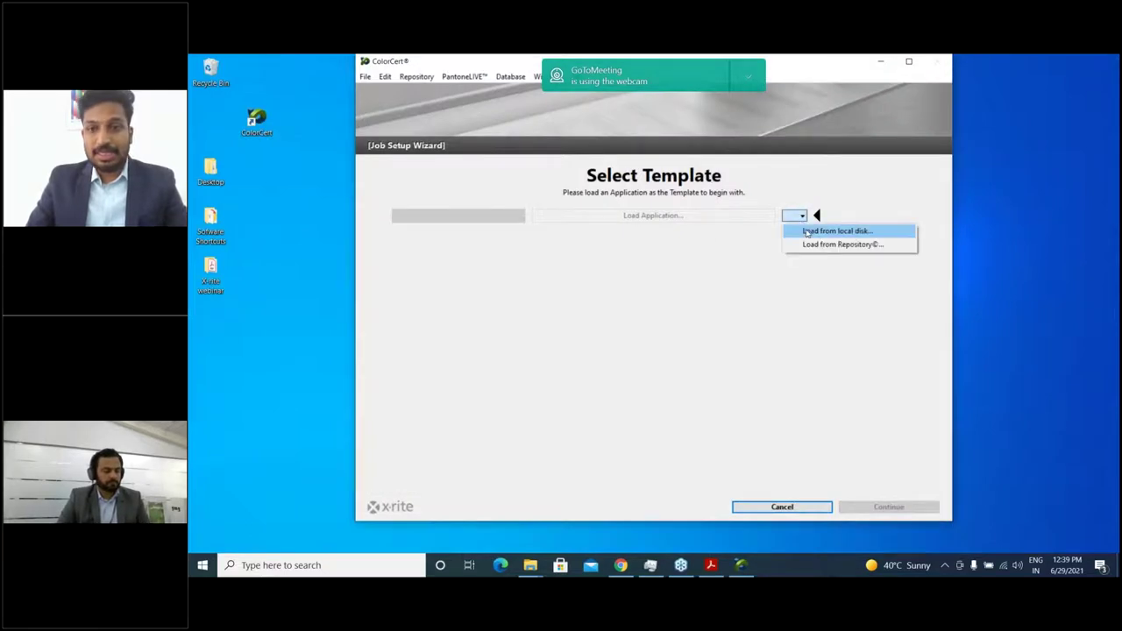
left_click(813, 231)
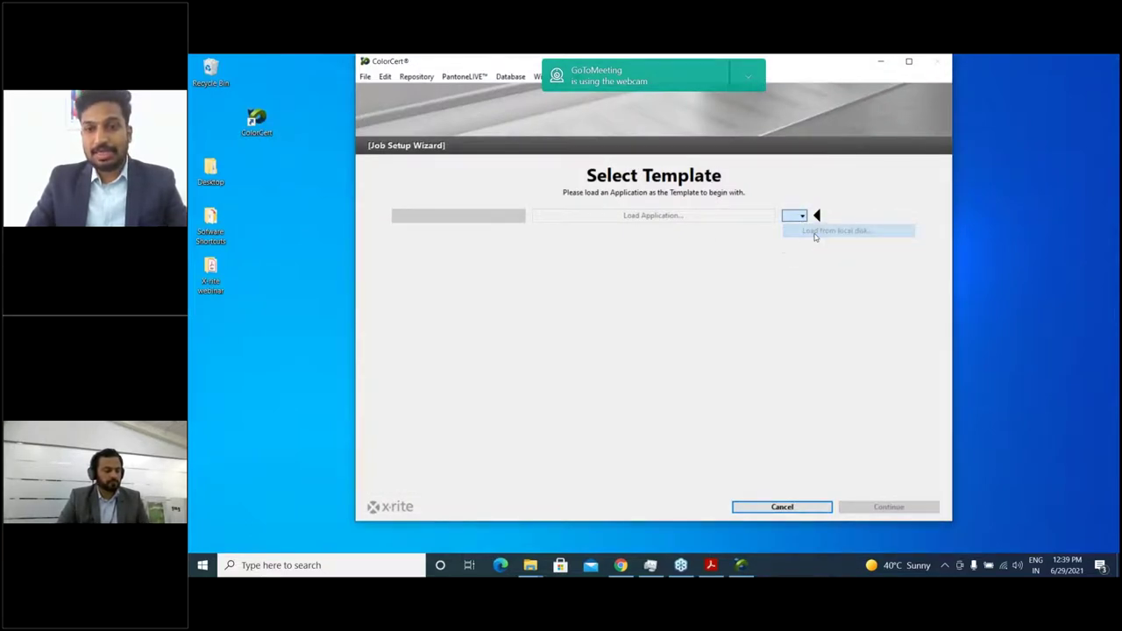
left_click(663, 241)
left_click(792, 381)
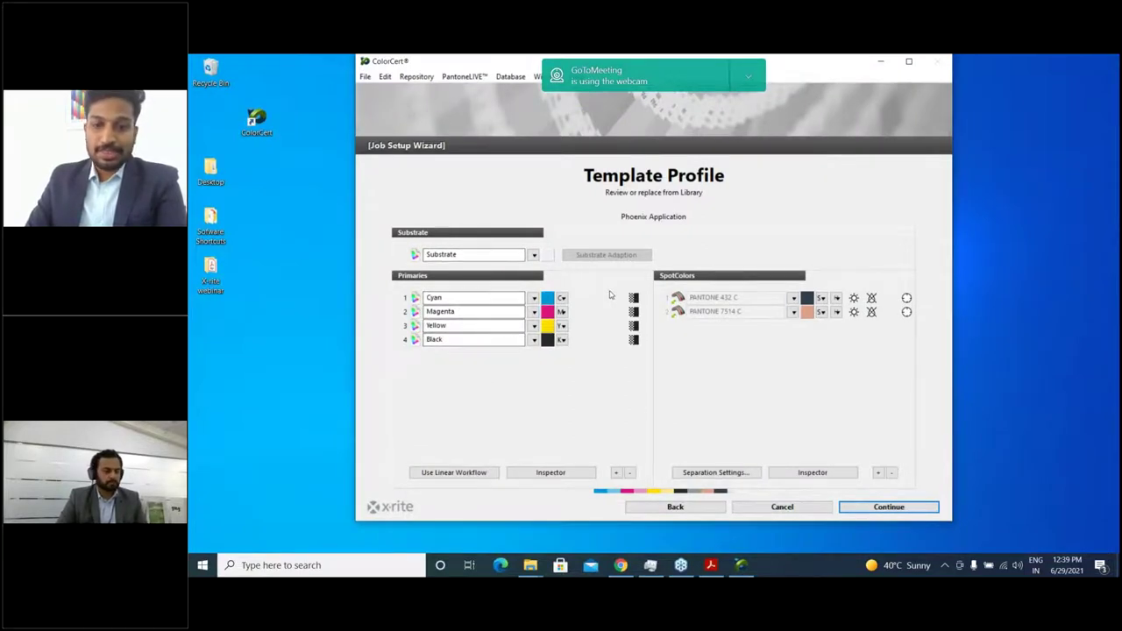
left_click(852, 511)
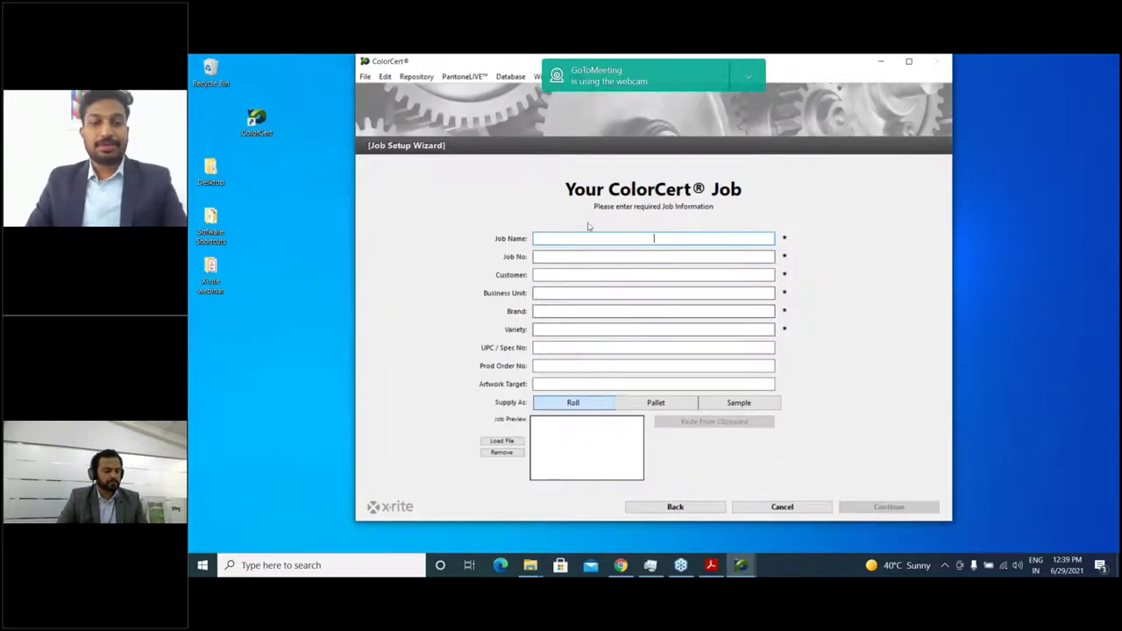
- Enter Phoenix Job 1 as the job name, 12345 as the job number and X-rite as the customer
type("Ph")
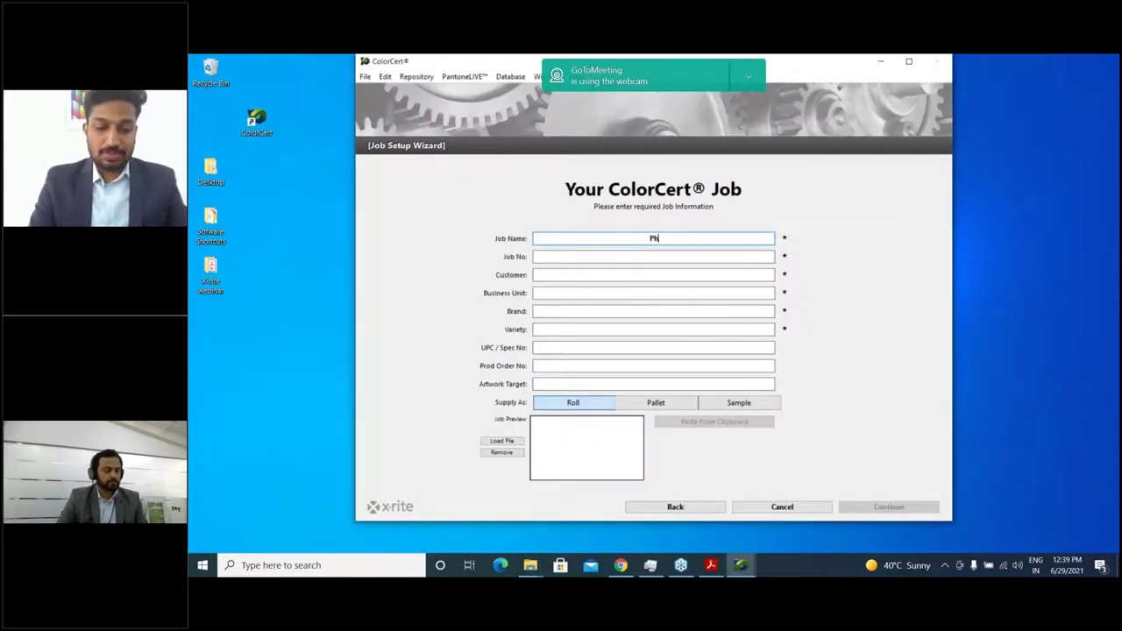
type("oenix Jo")
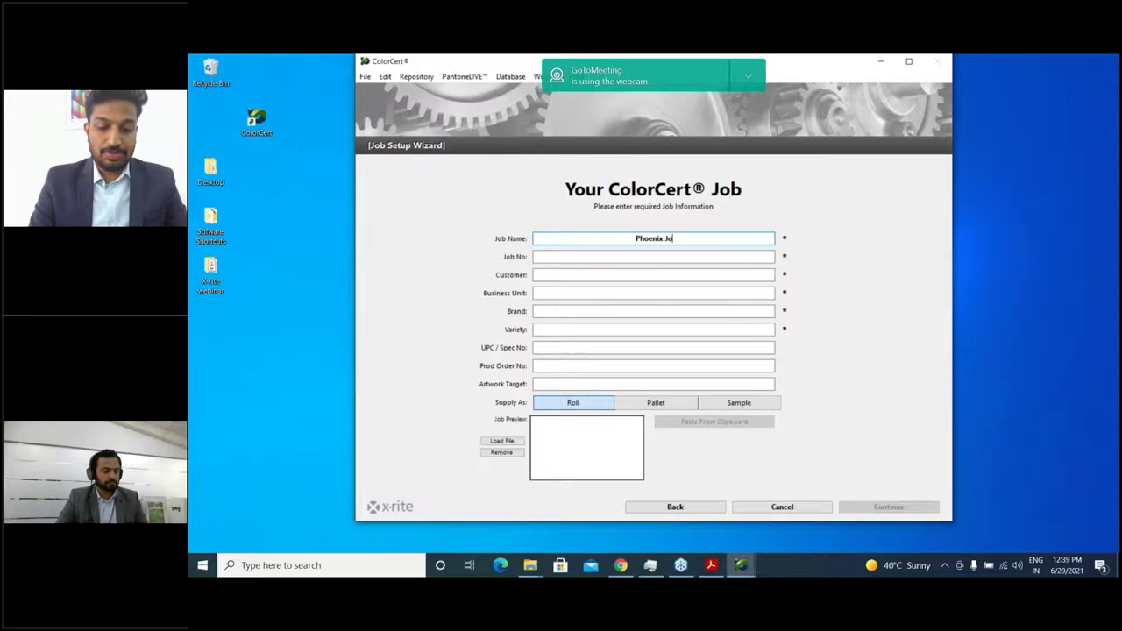
type("b 1")
key("Tab")
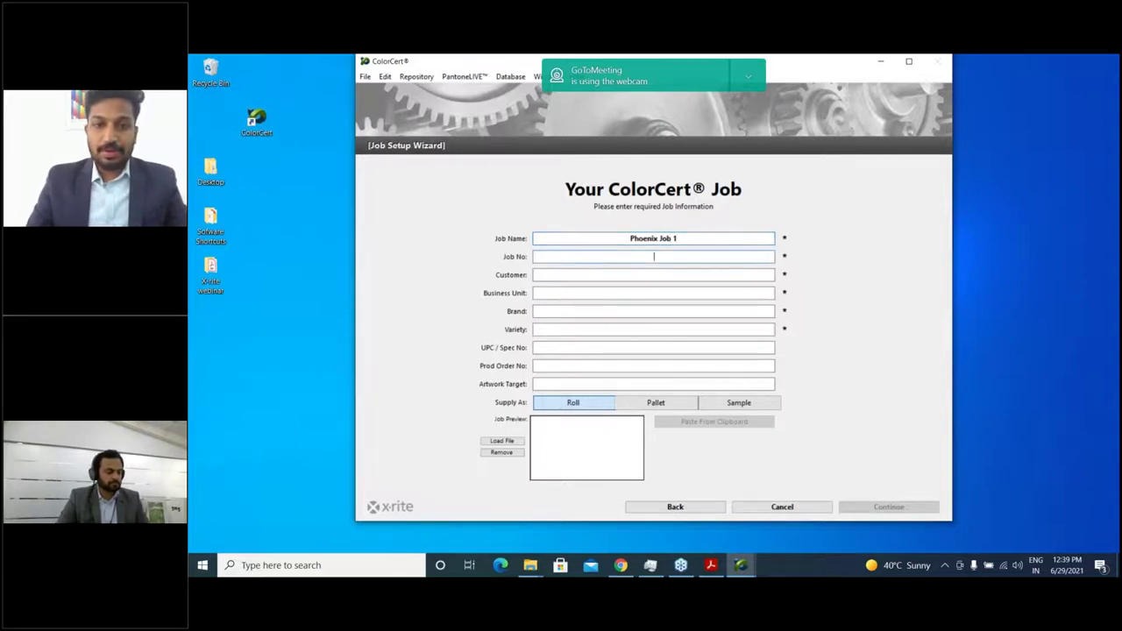
type("12345")
key("Tab")
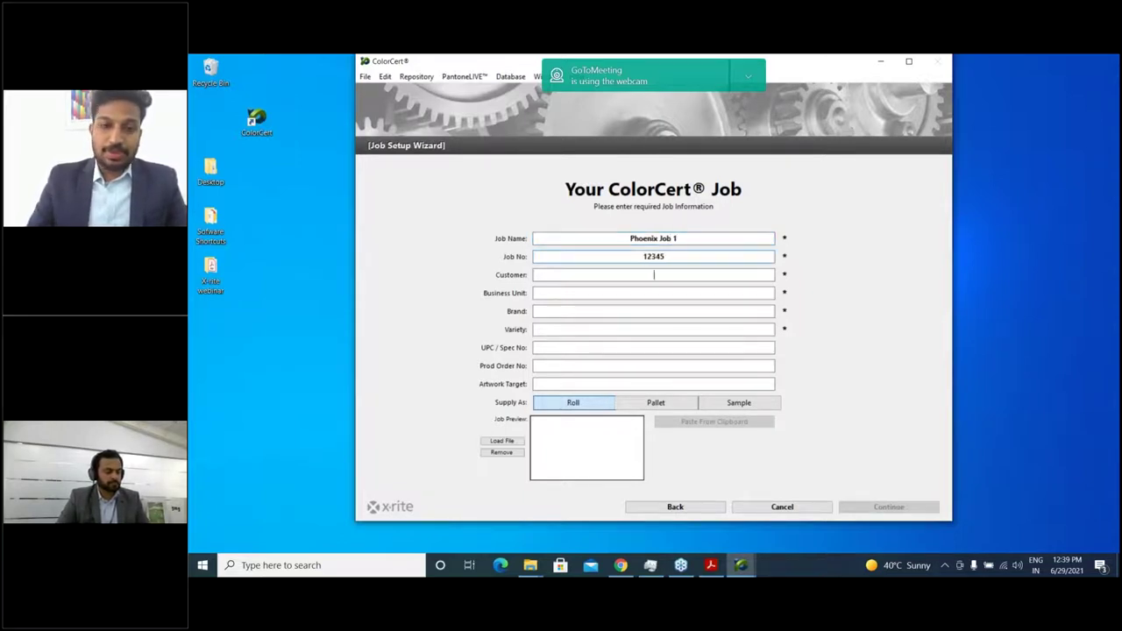
type("X-rite")
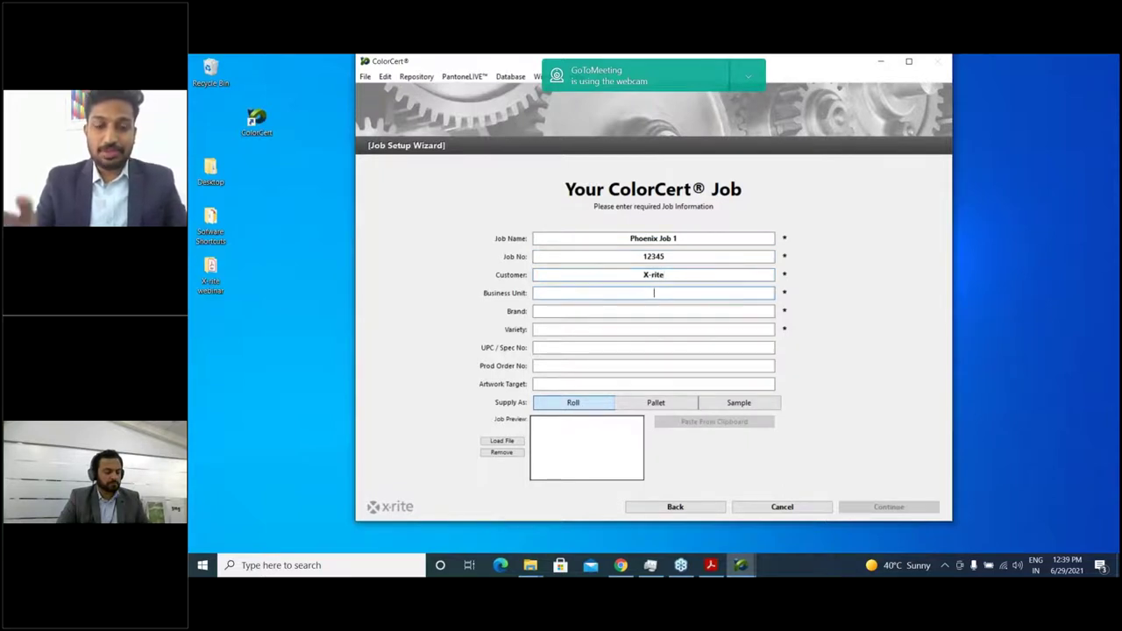
- Fill in the business unit as Phoenix Dubai, the brand as Colorcert and the variety as Manager
type("Phoenix Du")
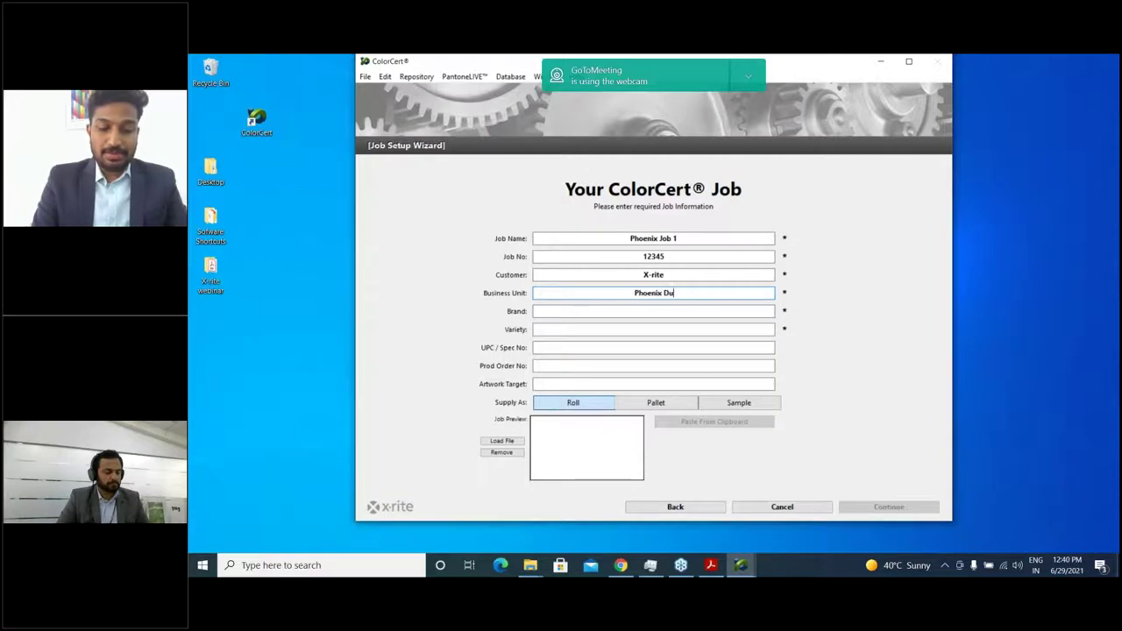
type("bai")
key("Tab")
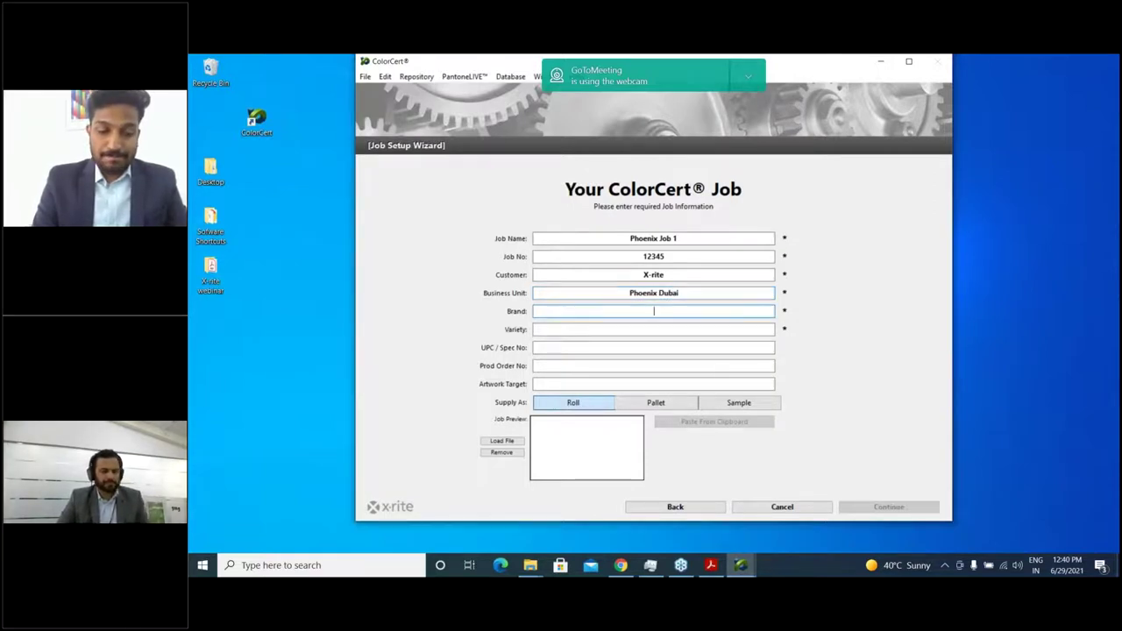
type("Colorcert")
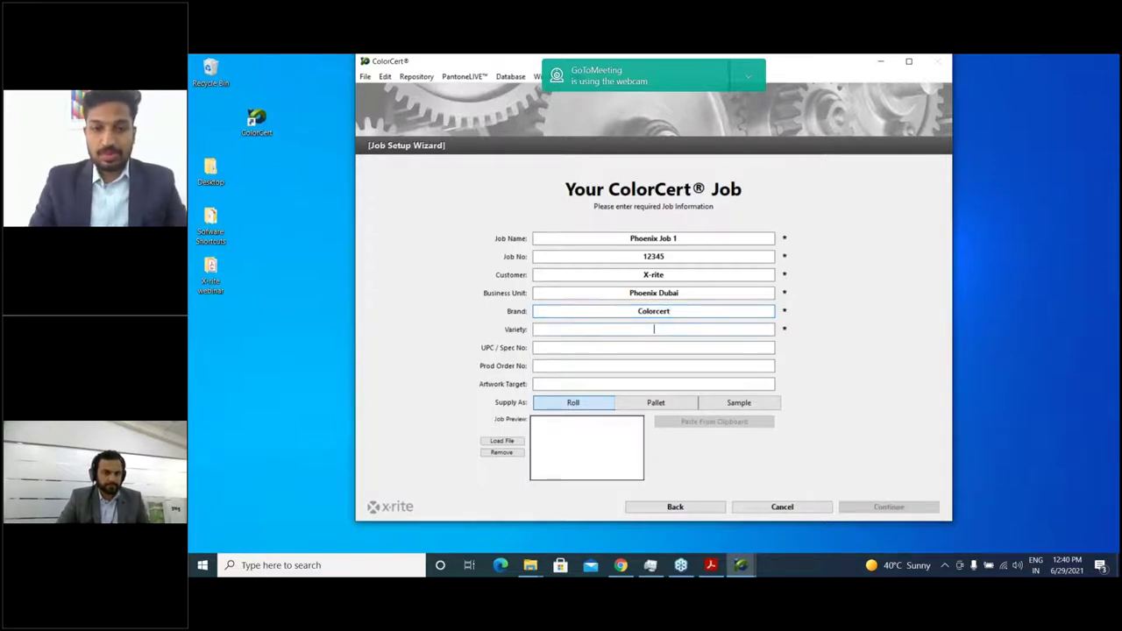
key("Tab")
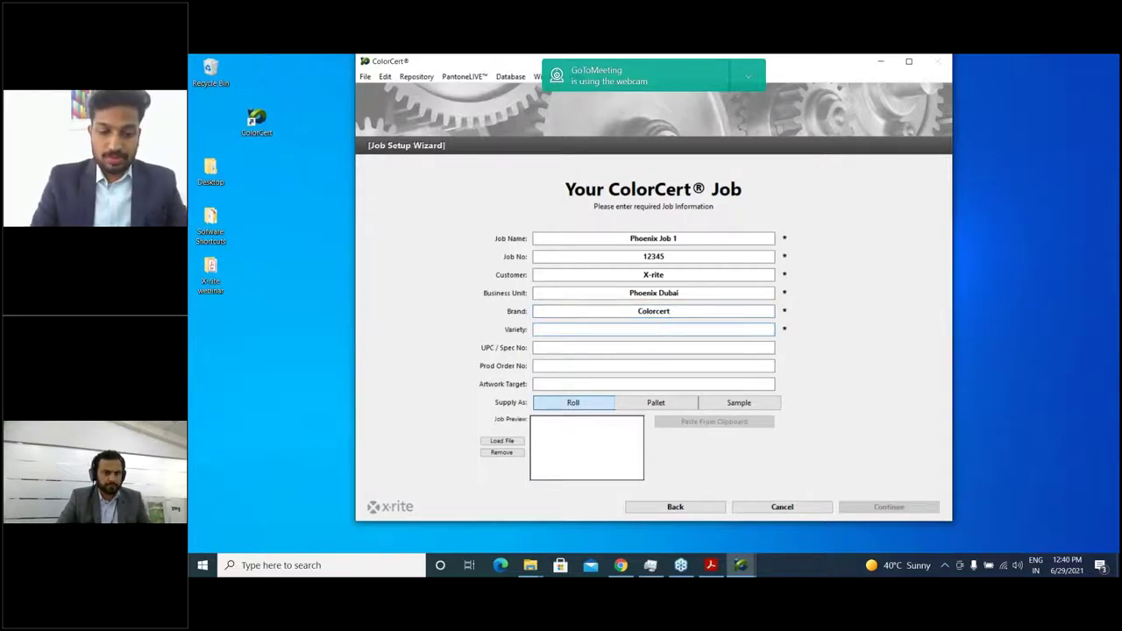
type("Manager")
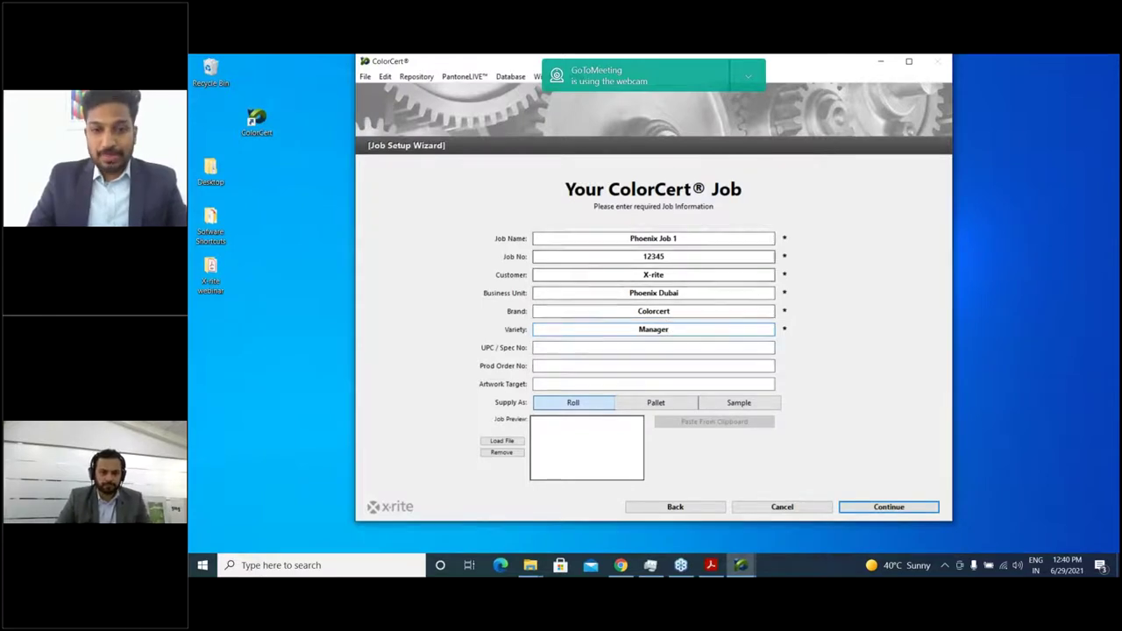
- Load the Phoenix+X-rite Artwork PDF from the desktop's X-rite webinar folder as the job preview
left_click(501, 441)
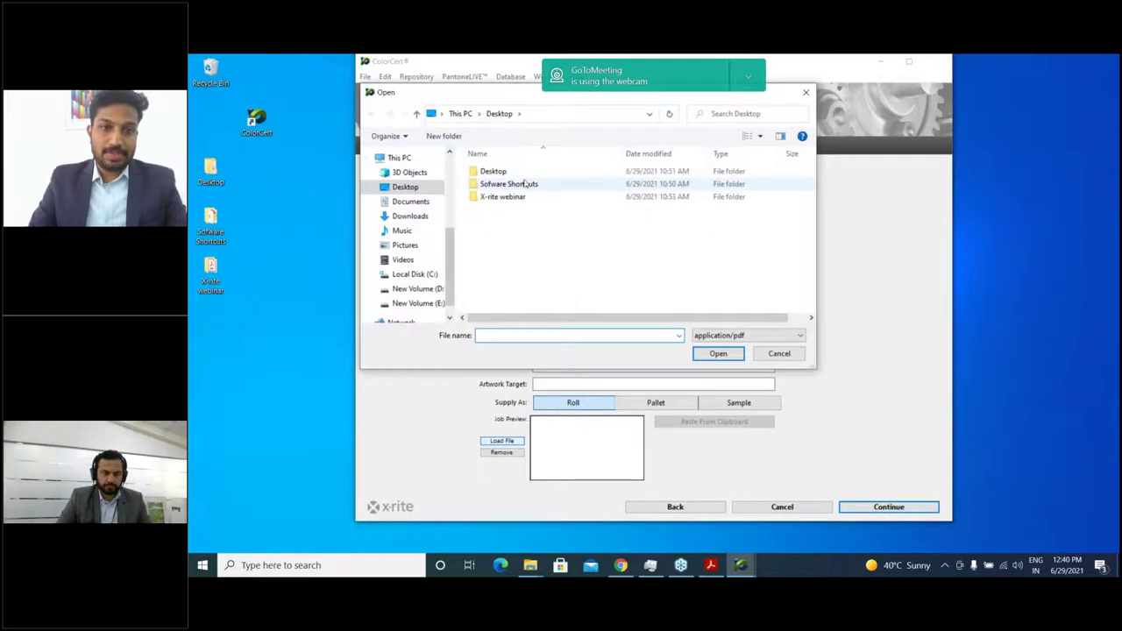
double_click(519, 172)
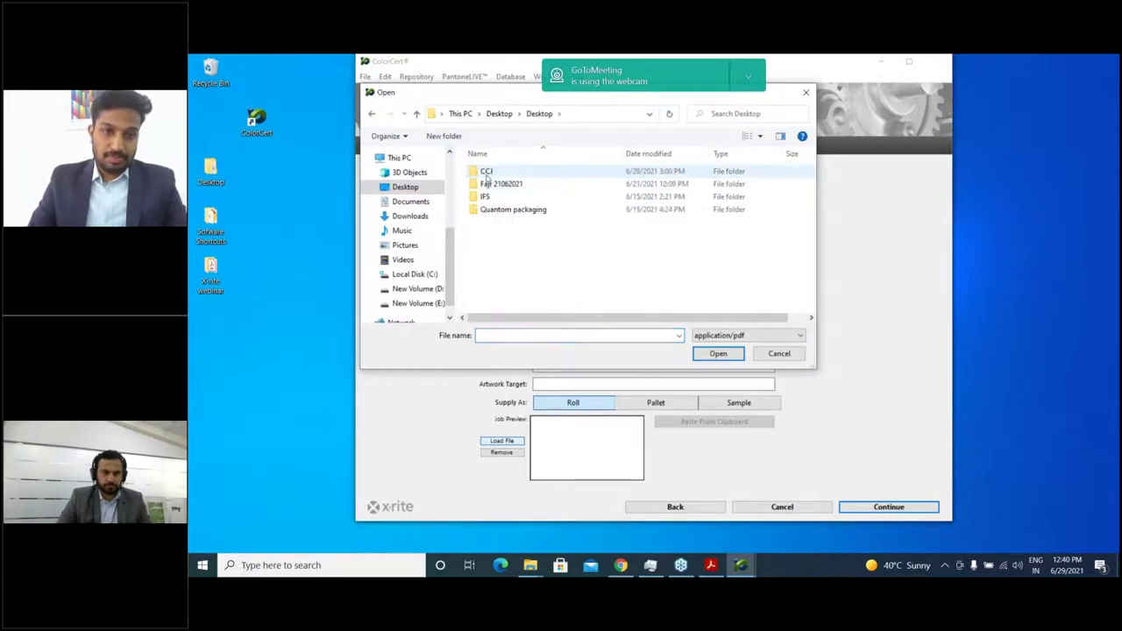
left_click(412, 188)
double_click(521, 195)
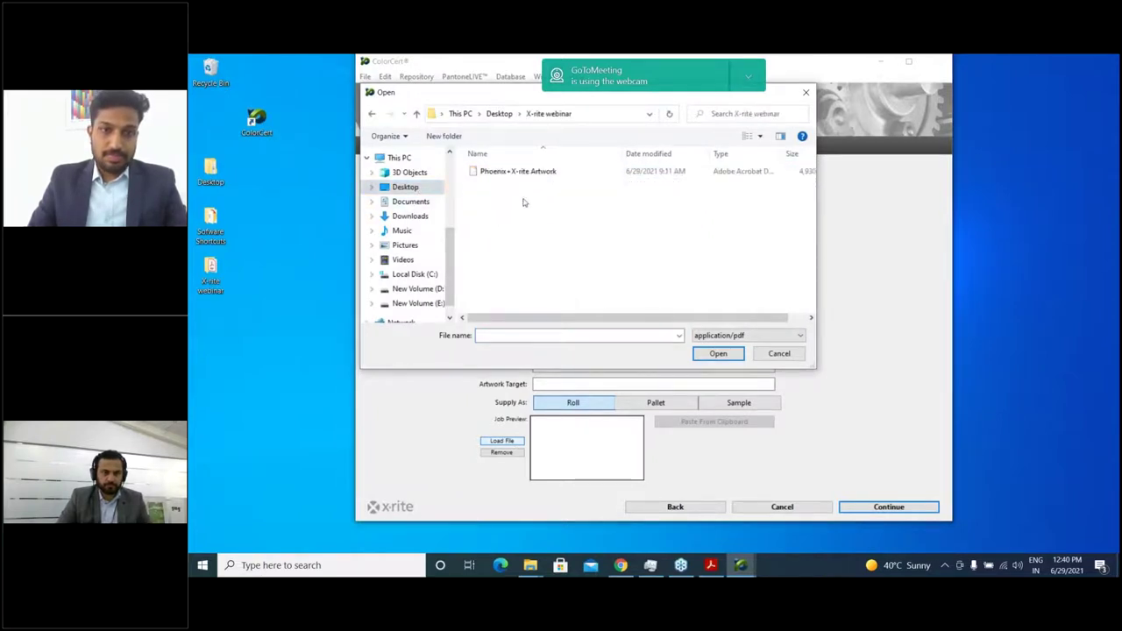
left_click(525, 172)
left_click(718, 354)
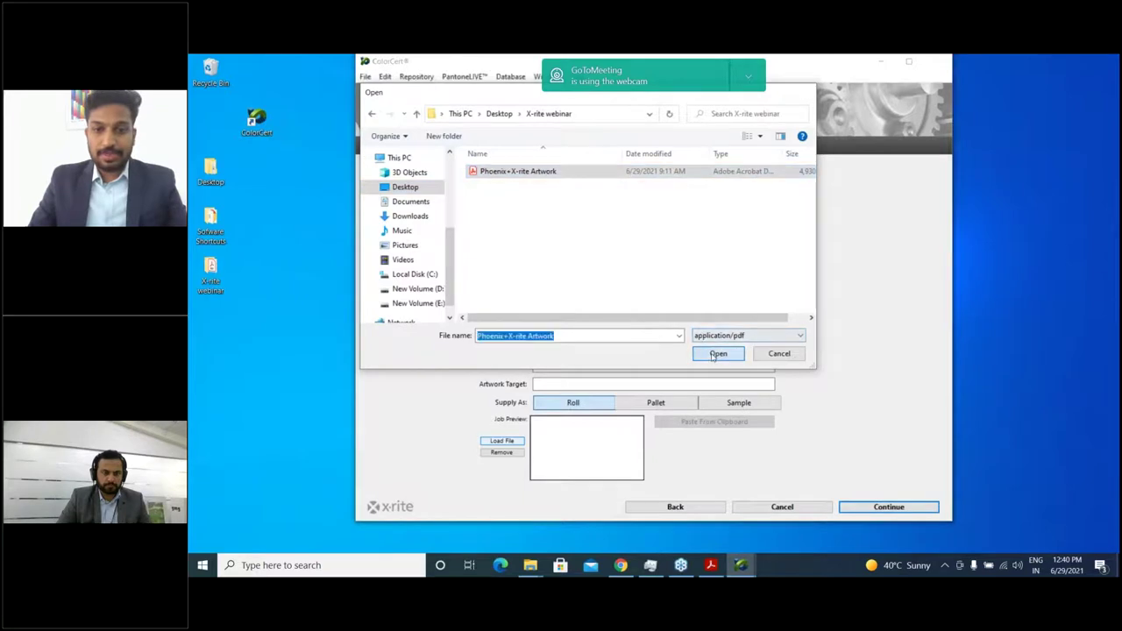
- Finish the wizard by saving the job as Phoenix_Job_1 in the cc_jobs folder, and close the job
left_click(912, 508)
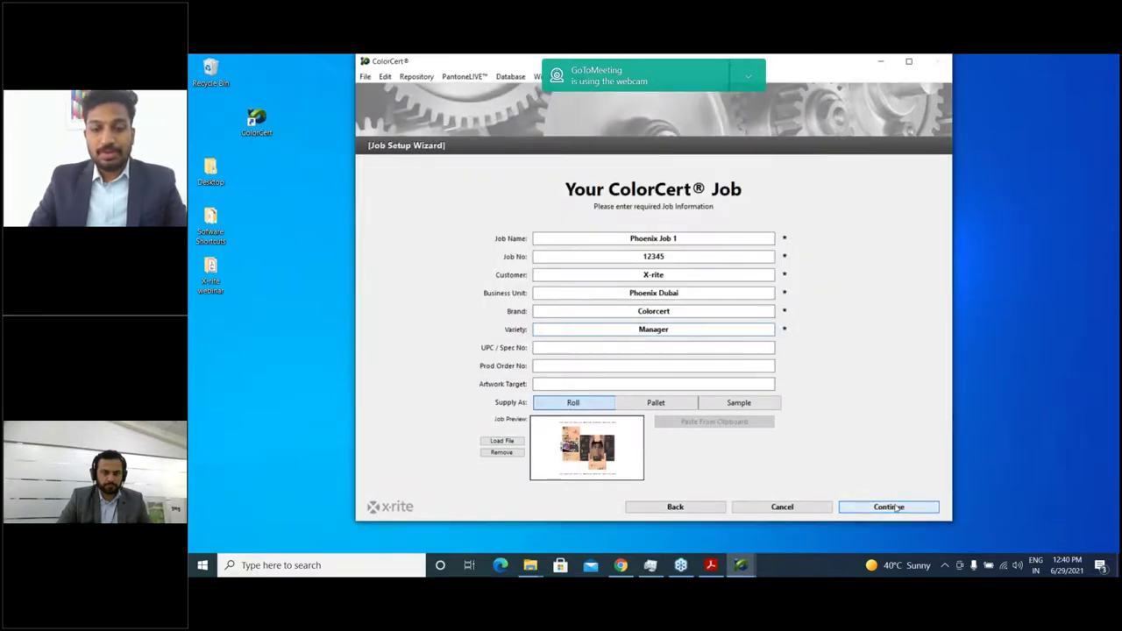
left_click(896, 506)
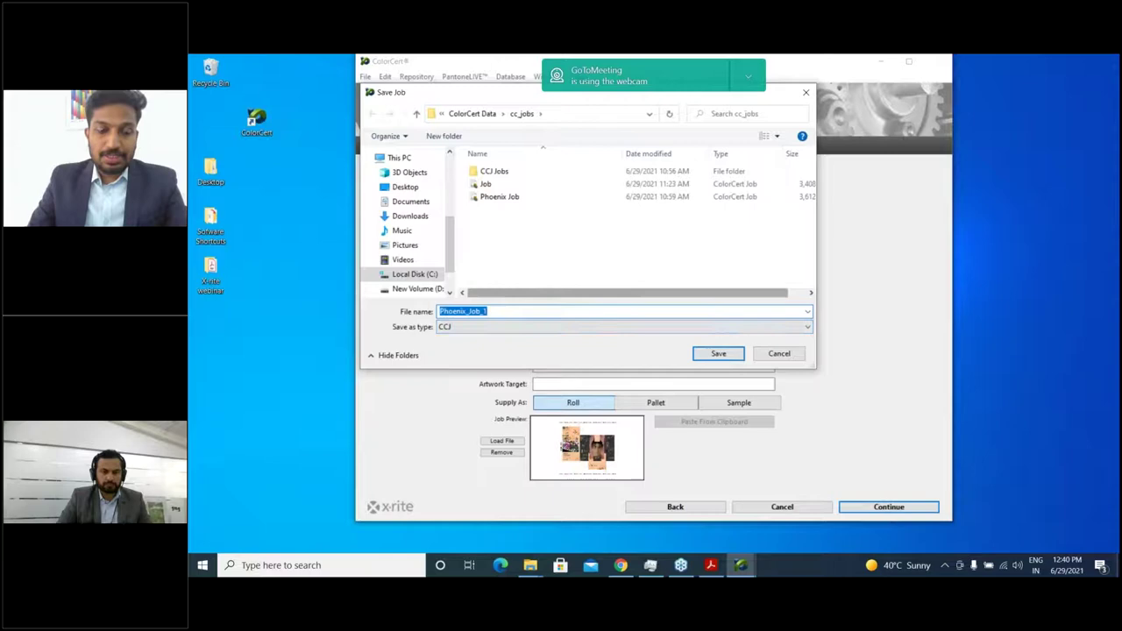
left_click(722, 356)
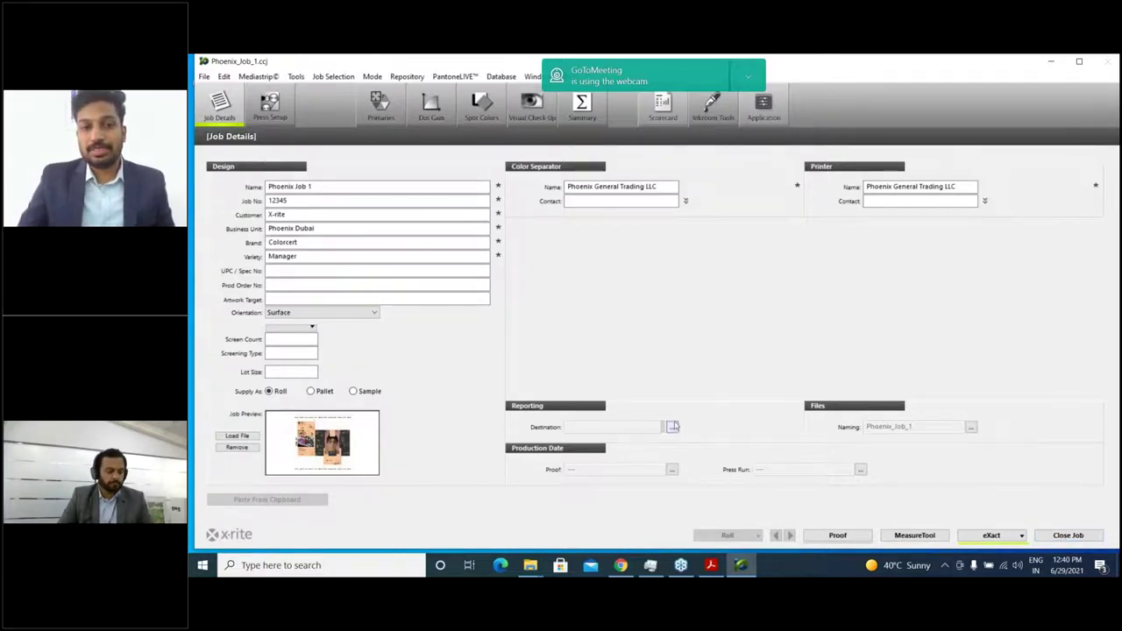
left_click(1082, 535)
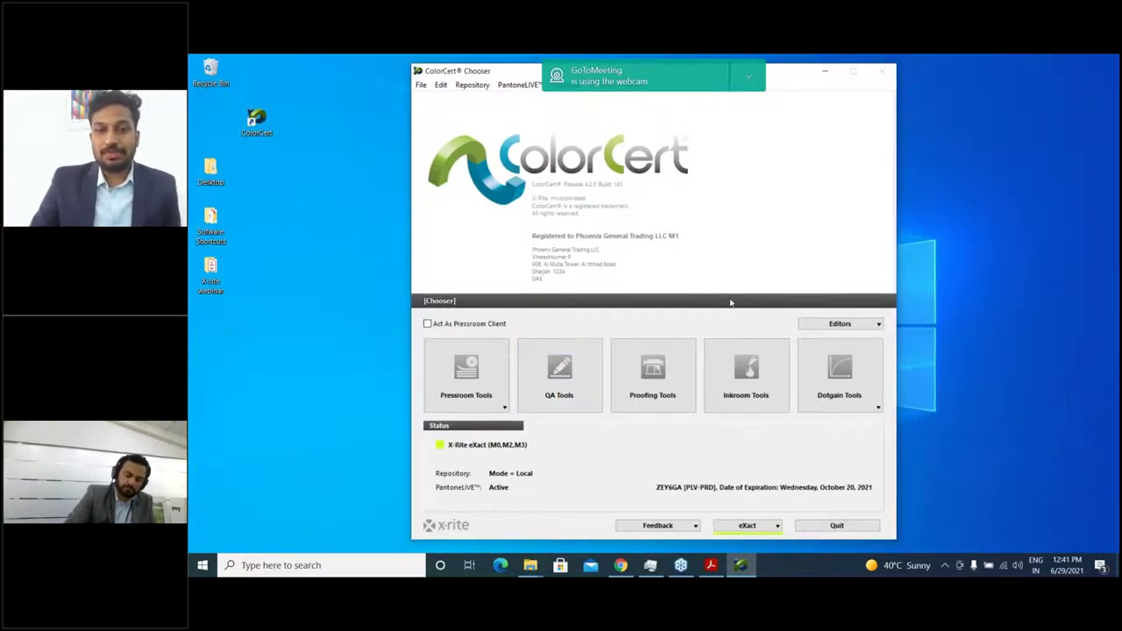
- Compare the Chooser's tools with and without Act As Pressroom Client, leaving the option enabled
left_click(439, 326)
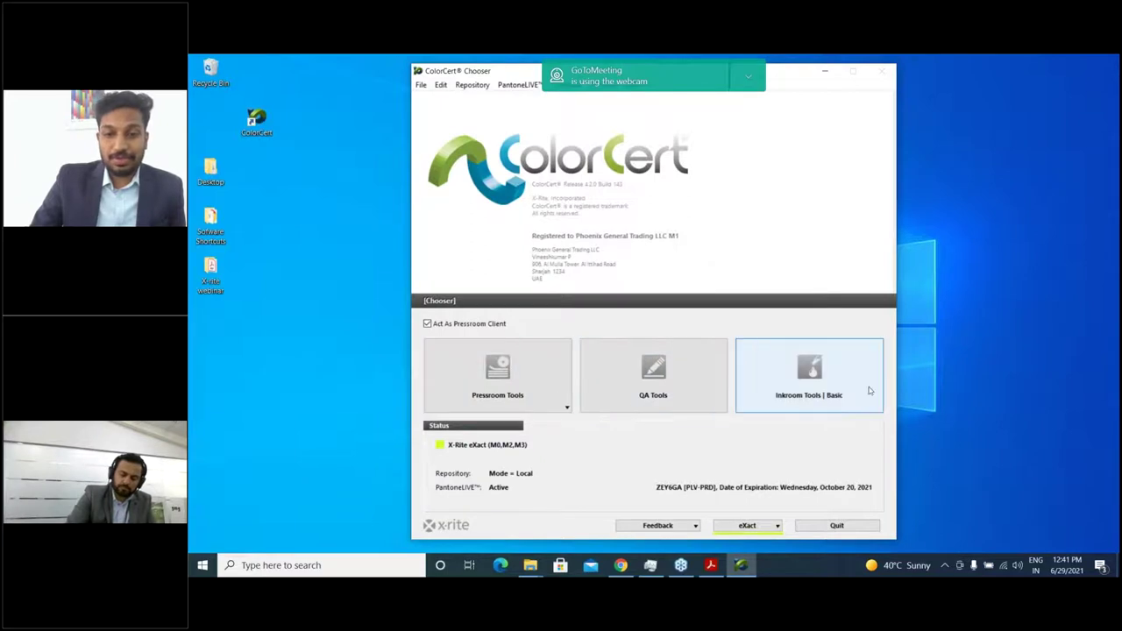
left_click(455, 325)
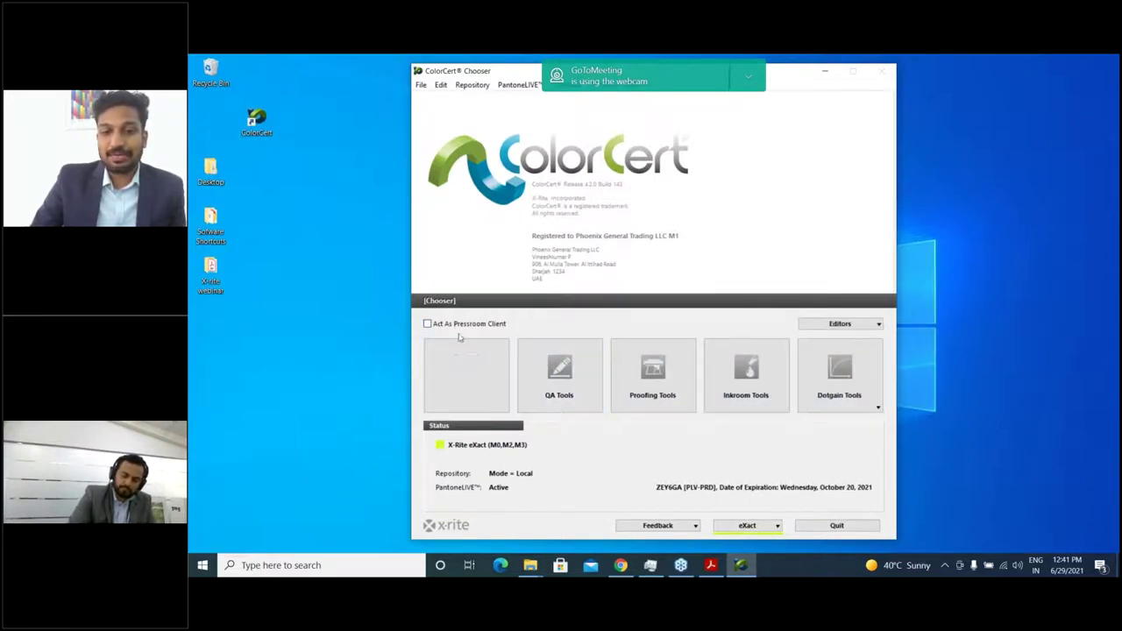
left_click(428, 324)
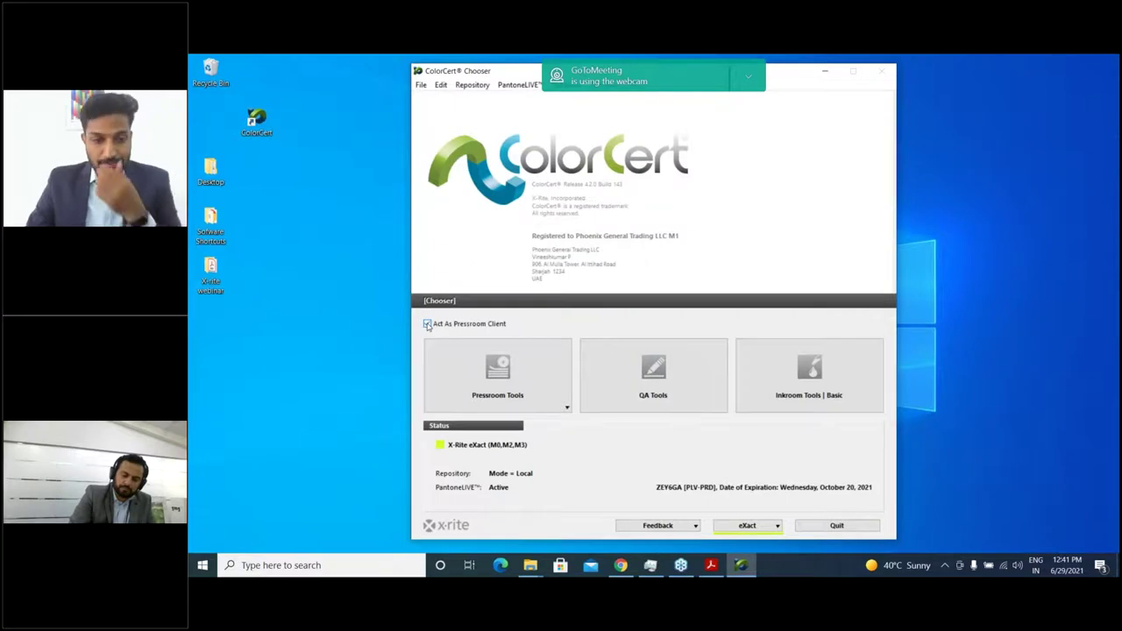
left_click(428, 325)
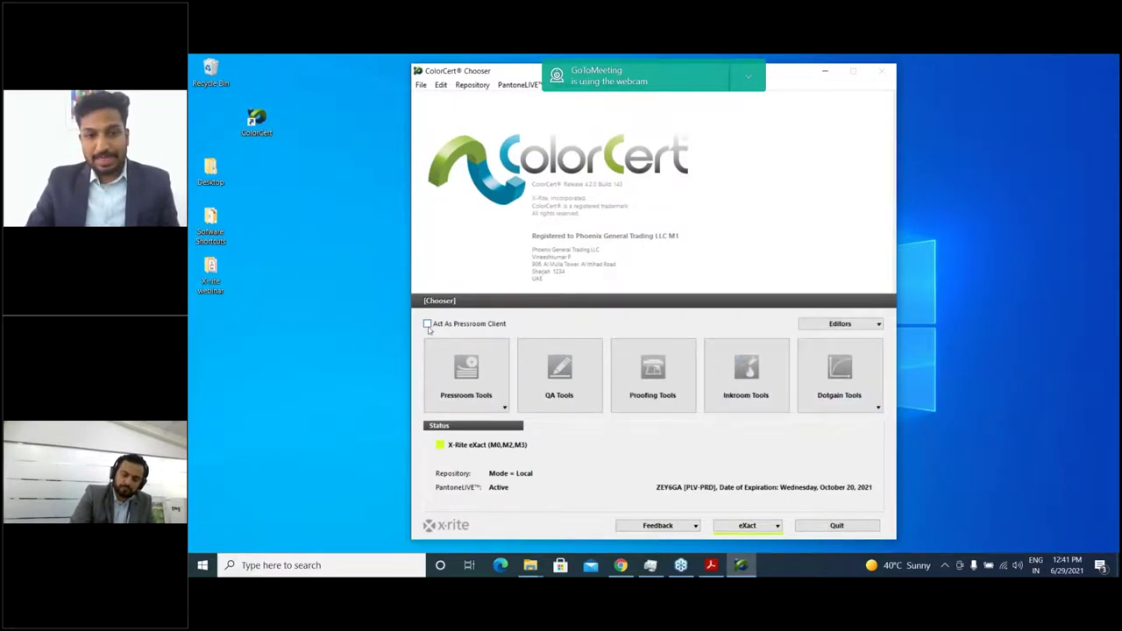
left_click(438, 329)
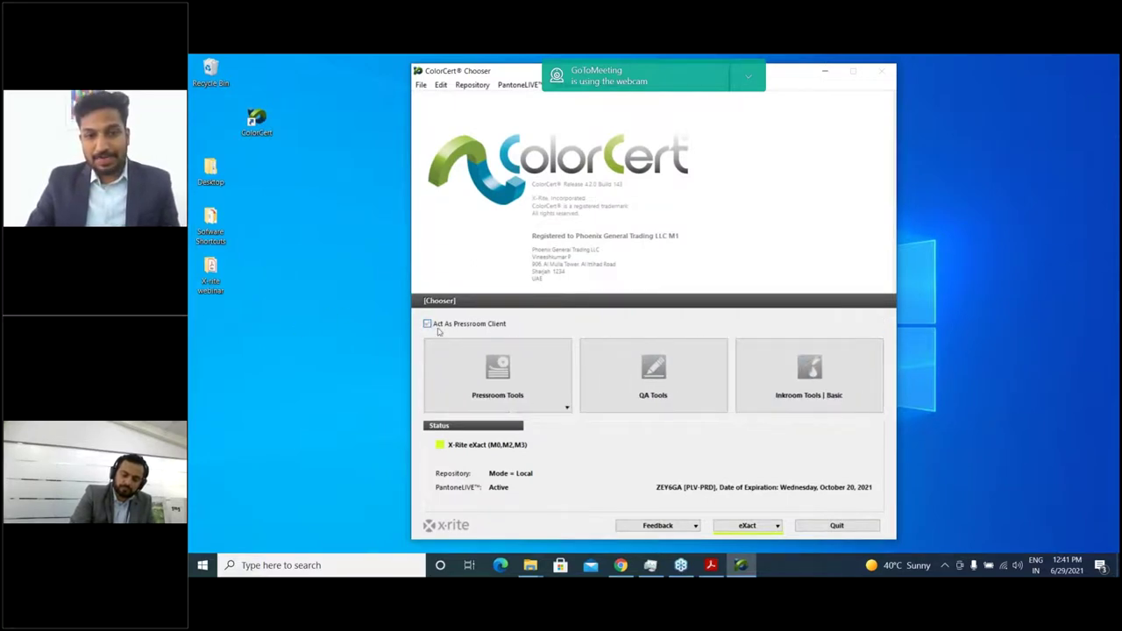
- Load the existing Phoenix Job from the cc_jobs folder with the pressroom tools
left_click(488, 381)
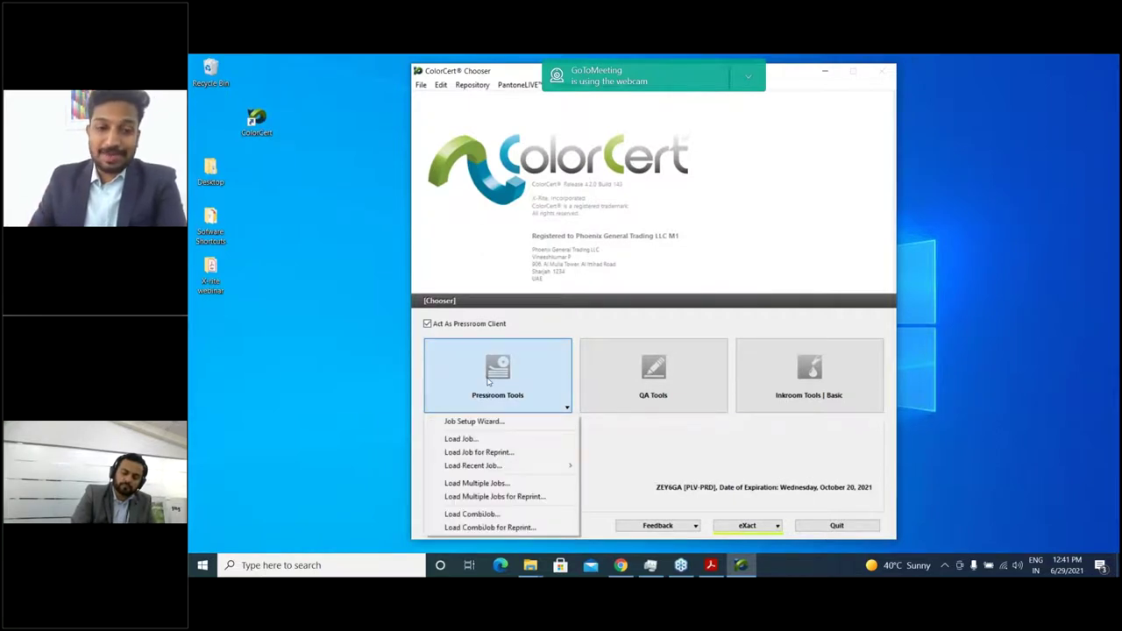
left_click(499, 441)
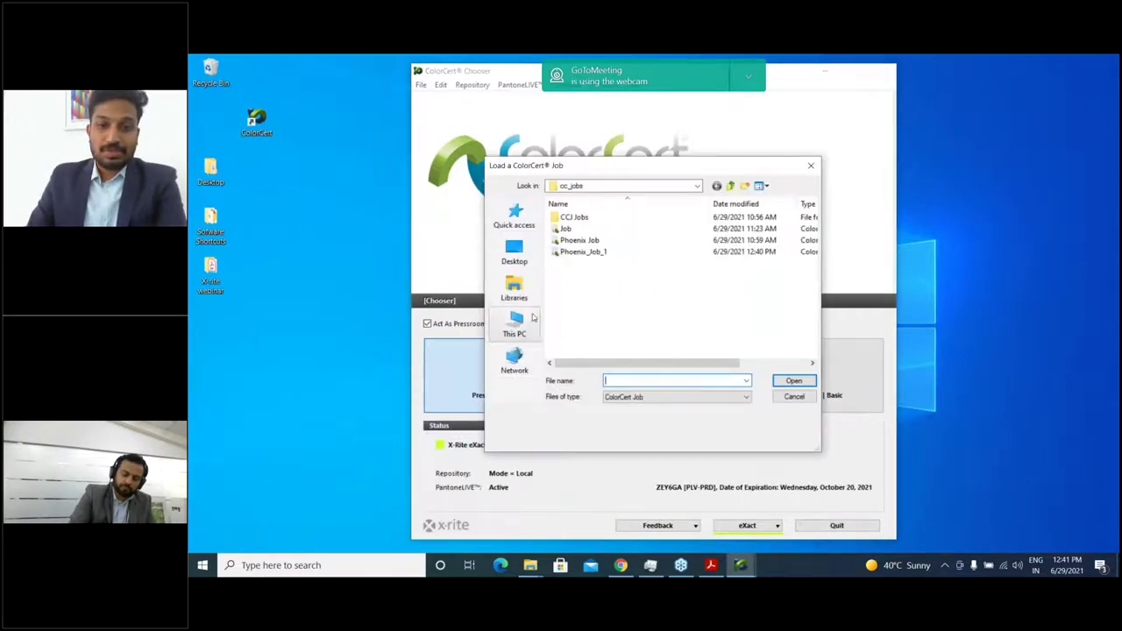
left_click(586, 241)
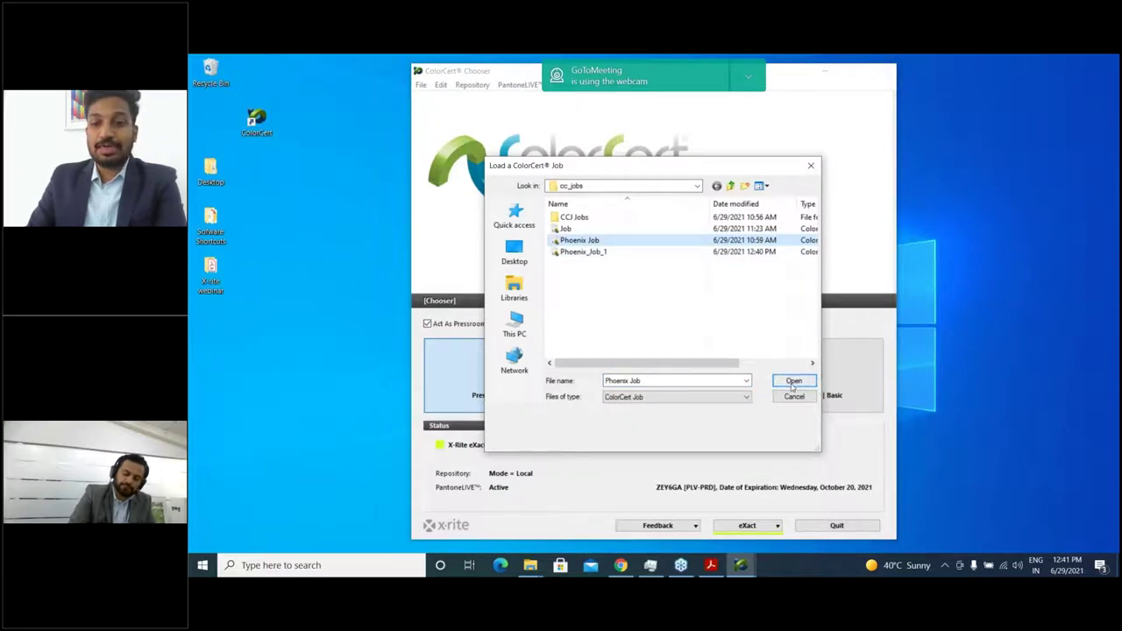
left_click(794, 382)
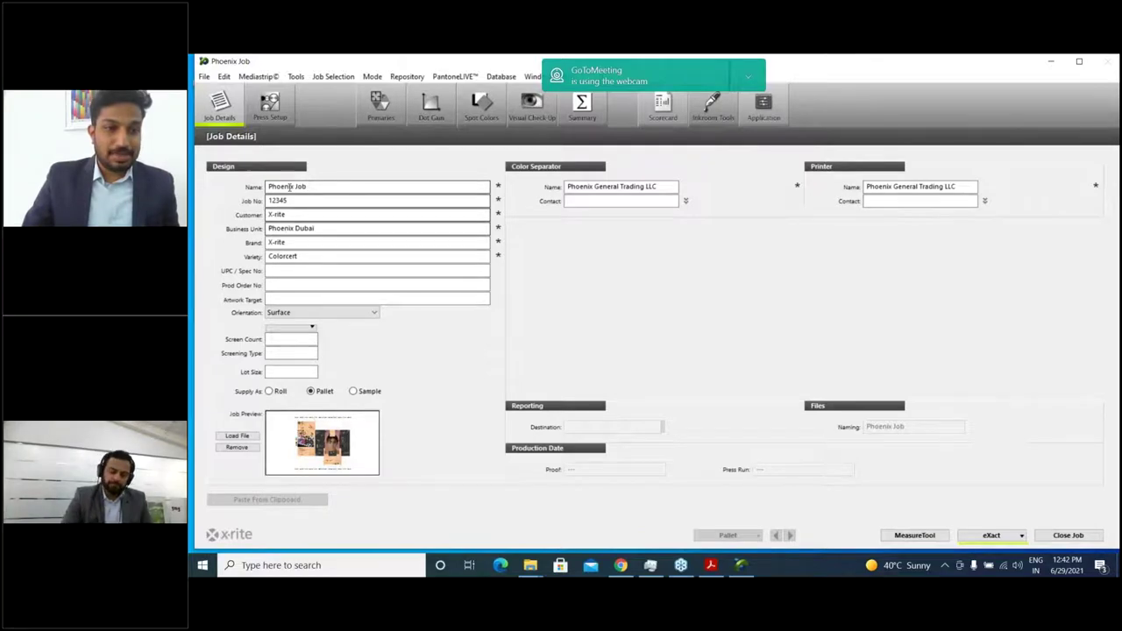
- View the job's artwork in the enlarged preview, close it, and display the job's press setup
left_click(322, 442)
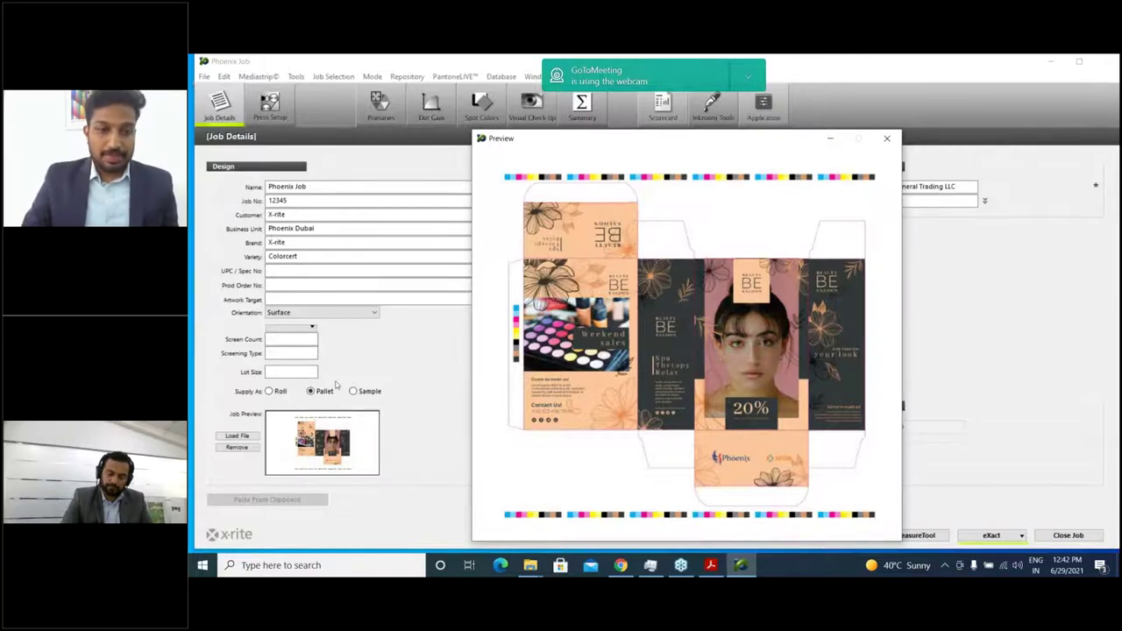
left_click(885, 140)
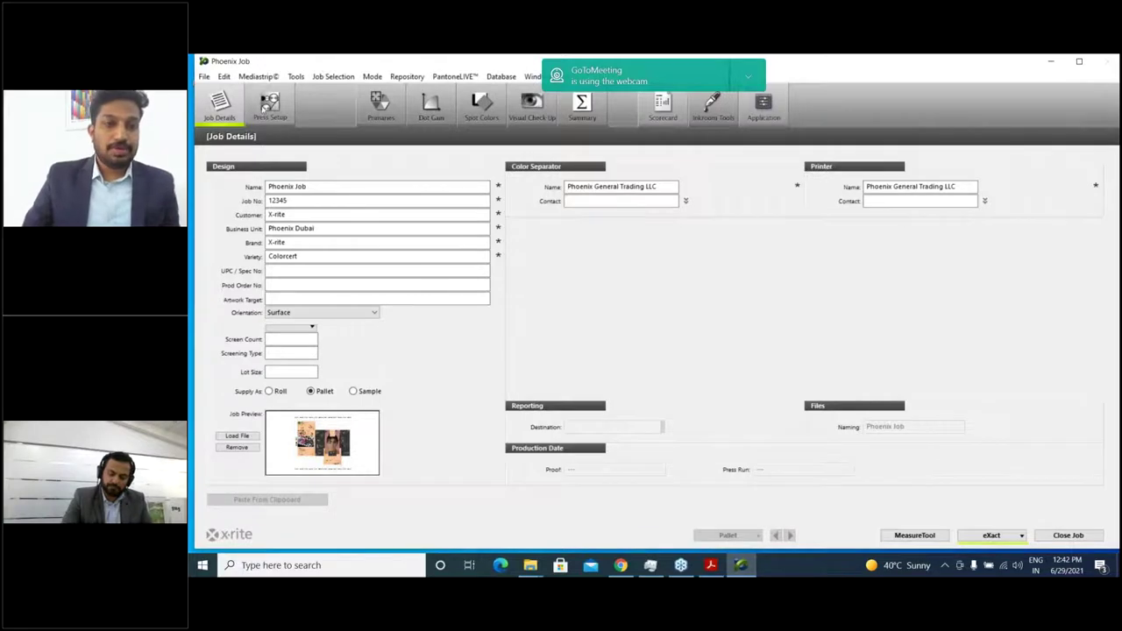
left_click(267, 106)
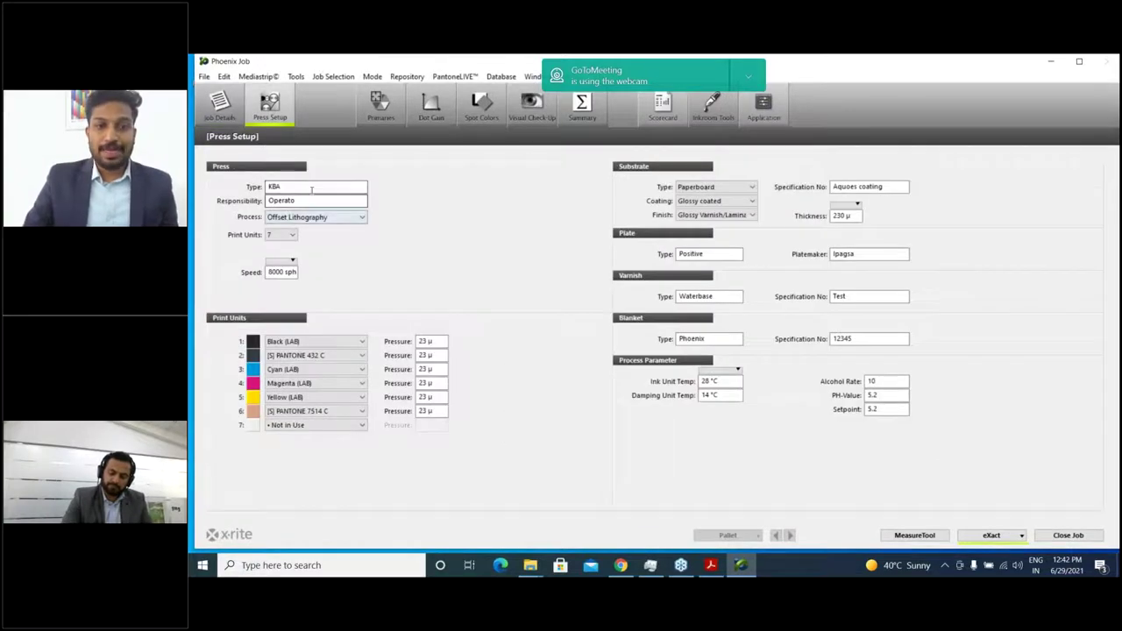